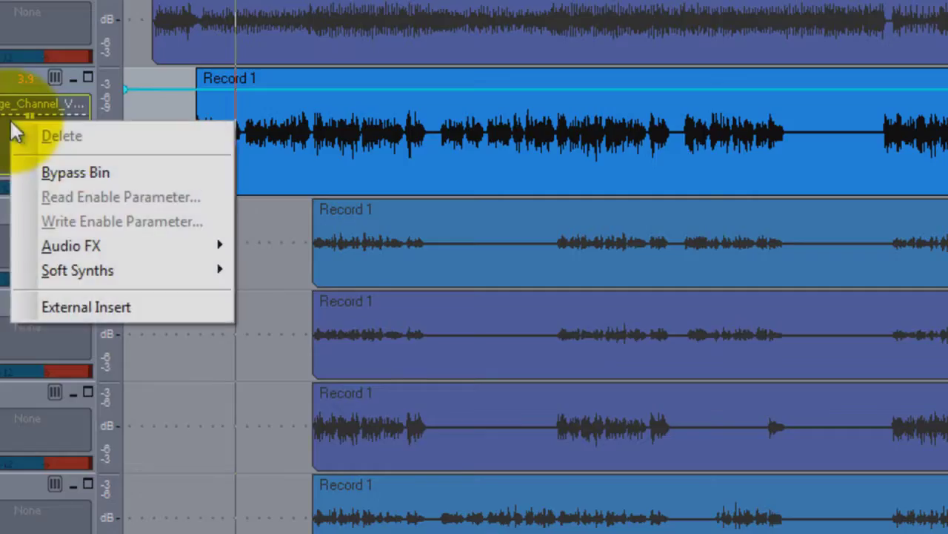
# - Insert the SonitusFXReverbVST effect into track 3's effects bin from the shared plugins
pyautogui.moveTo(89, 246)
pyautogui.moveTo(513, 340)
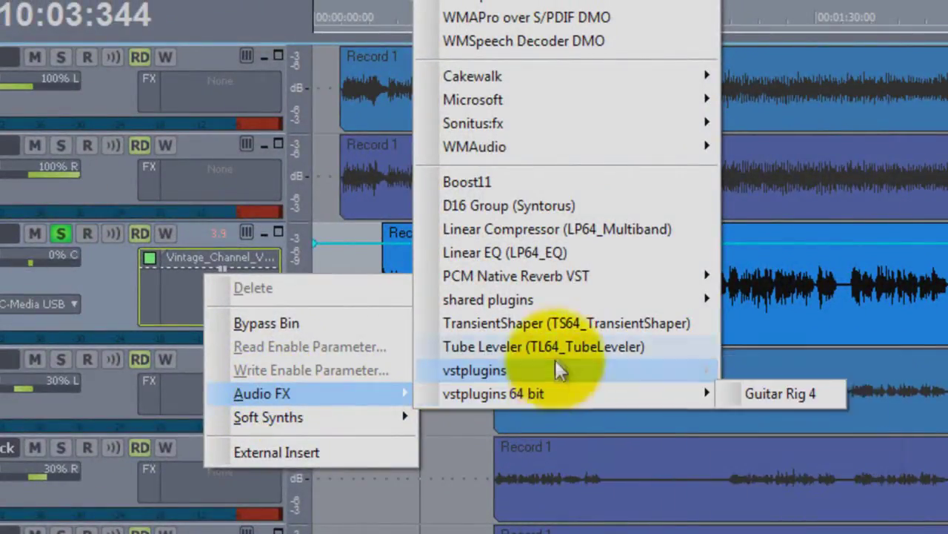
pyautogui.moveTo(560, 307)
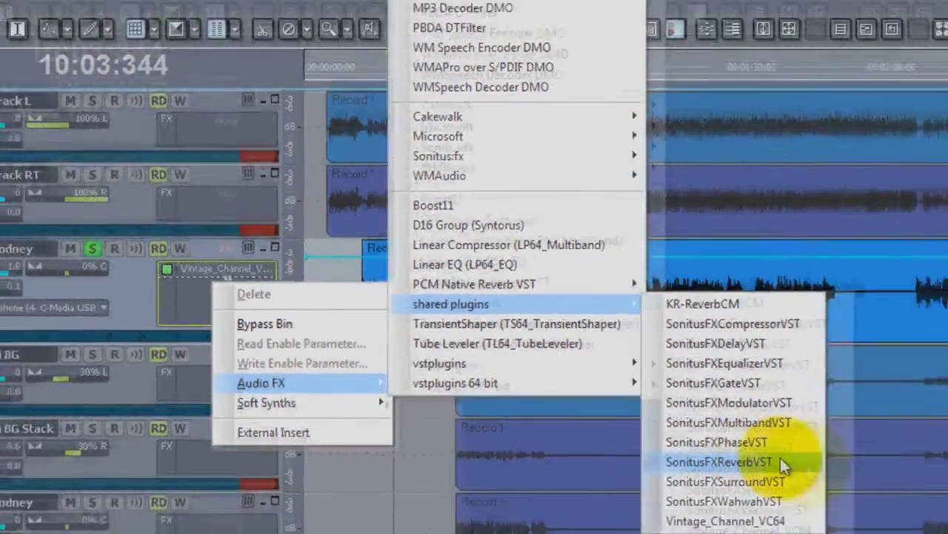
pyautogui.click(881, 486)
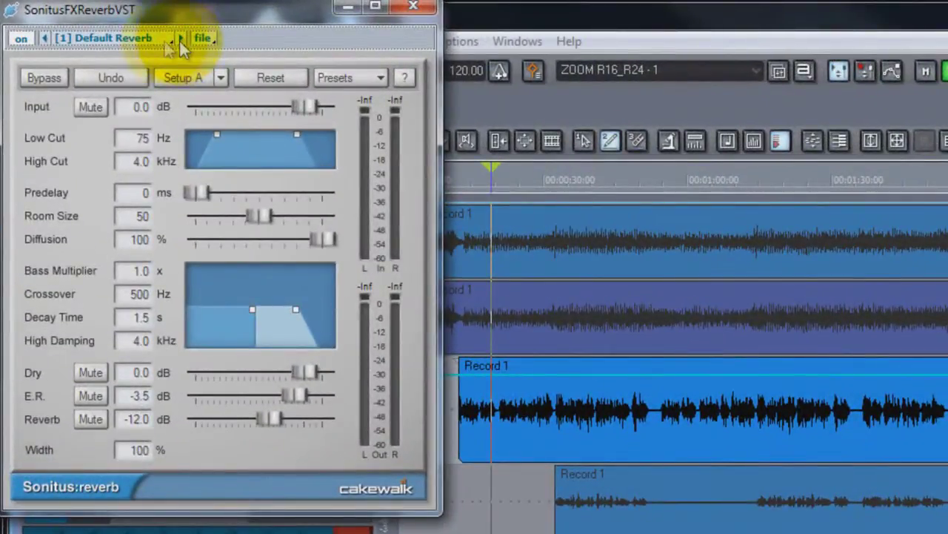
# - Load the Default Reverb preset from the reverb's Sonitus:fx preset group
pyautogui.click(379, 77)
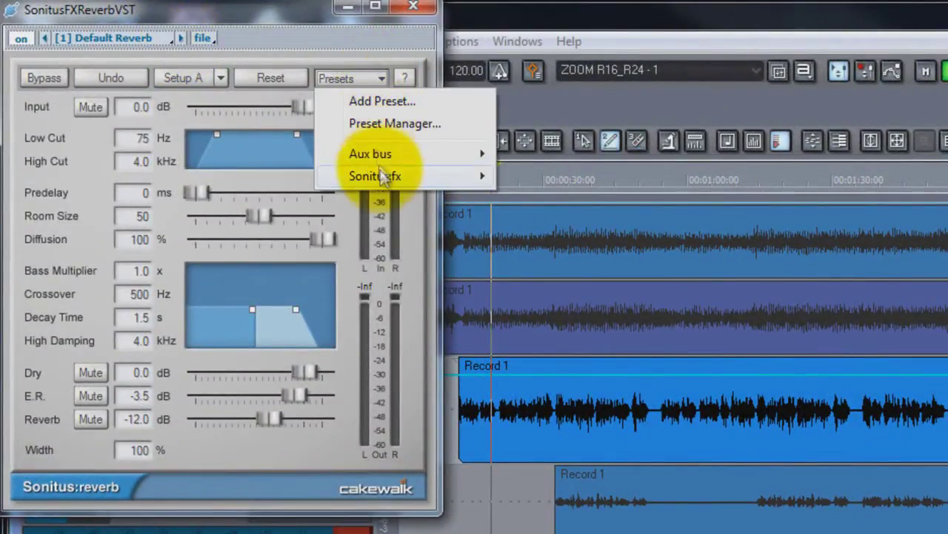
pyautogui.moveTo(381, 175)
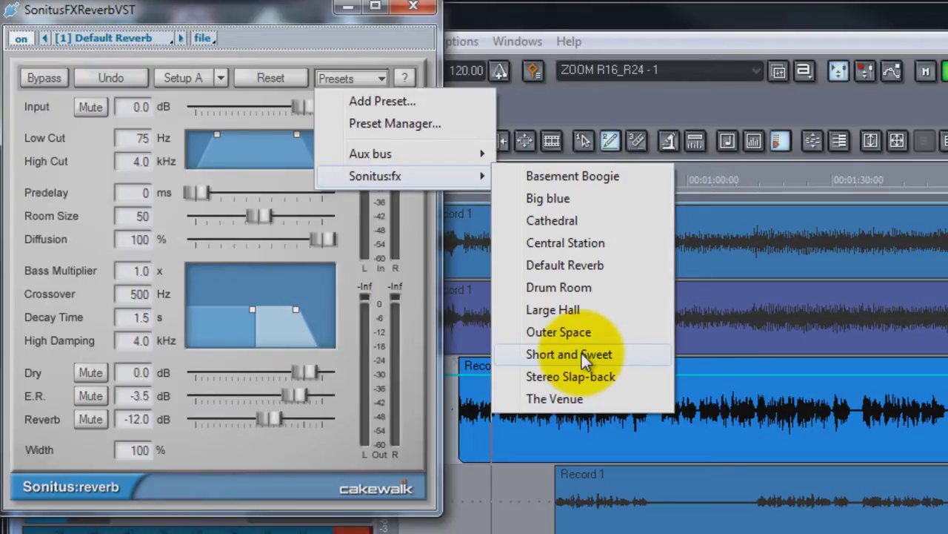
pyautogui.click(570, 269)
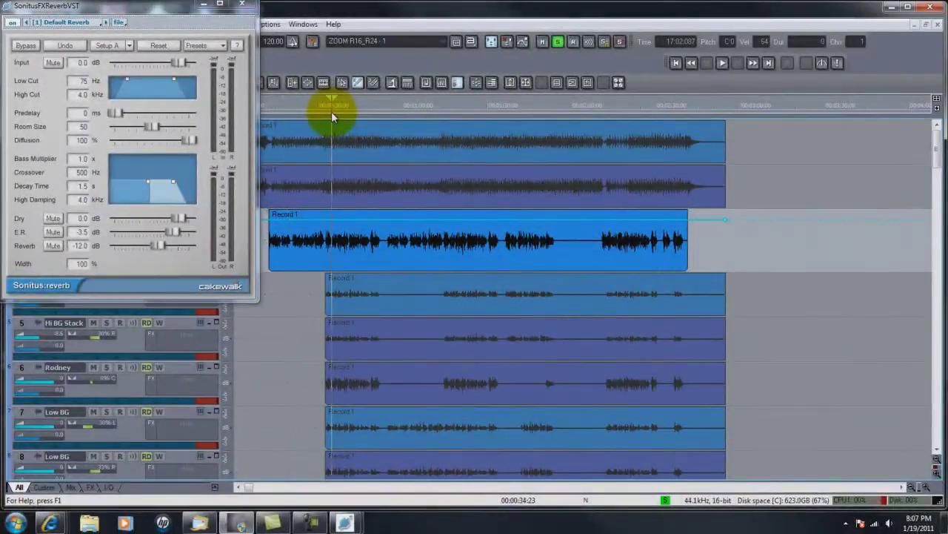
# - Audition soloed track 3 with its reverb, minimizing the plug-in window and stopping playback
pyautogui.moveTo(158, 9); pyautogui.dragTo(544, 13)
pyautogui.click(590, 7)
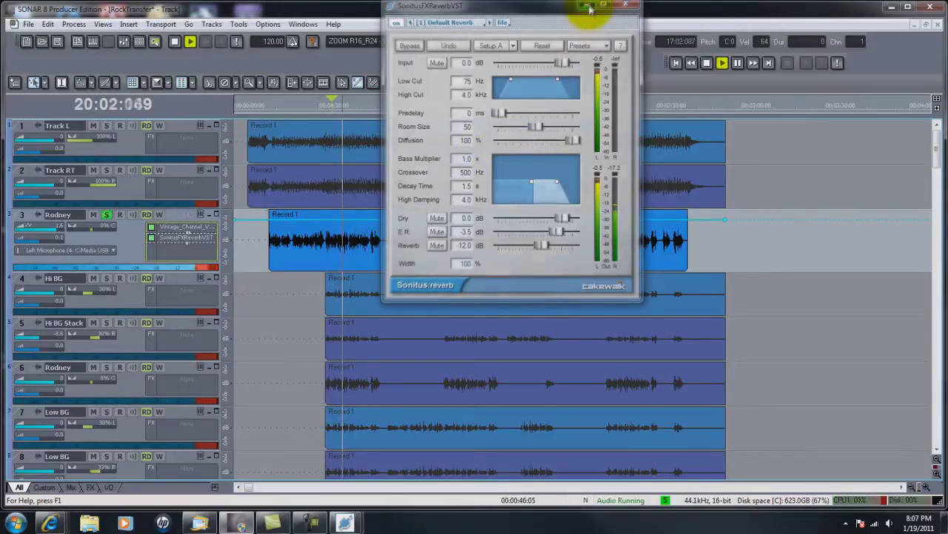
pyautogui.click(589, 7)
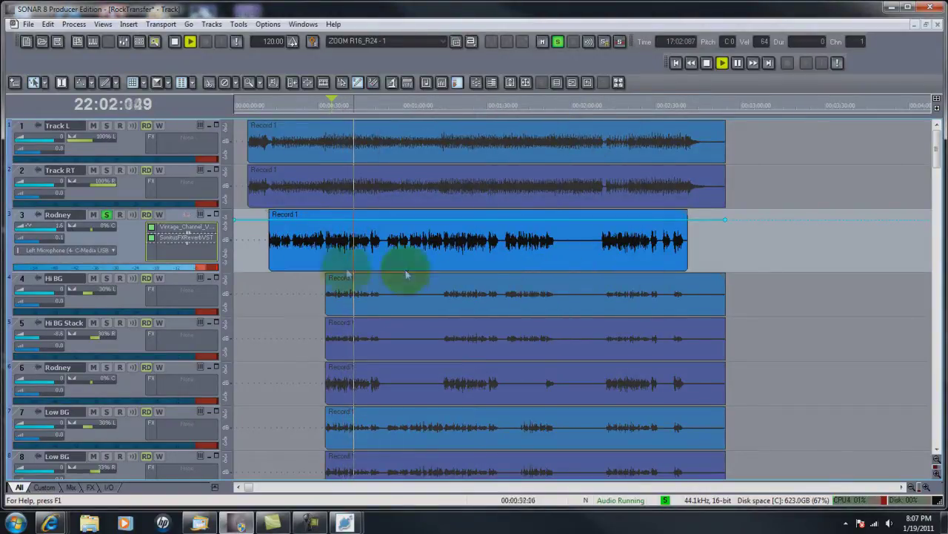
pyautogui.press('space')
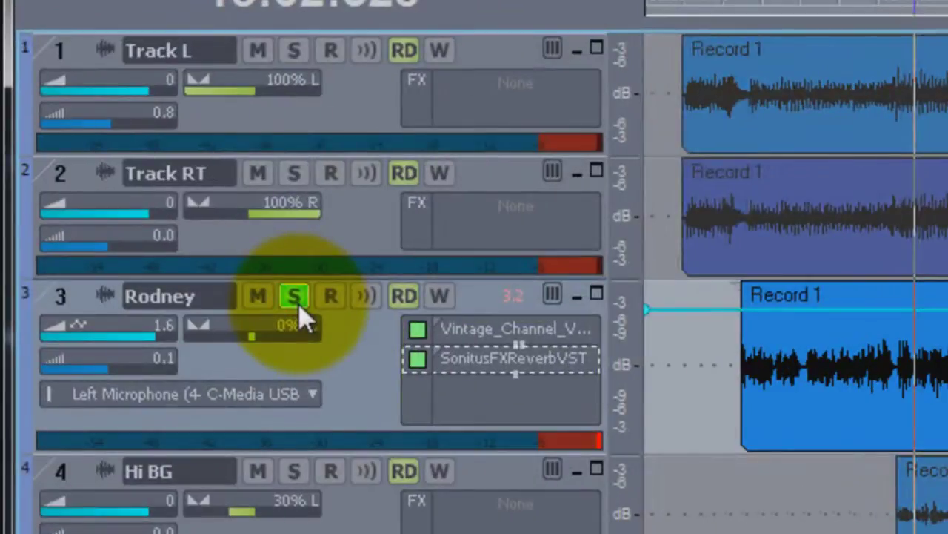
# - Turn off solo on track 3 and toggle the all-tracks mute on and off
pyautogui.click(107, 216)
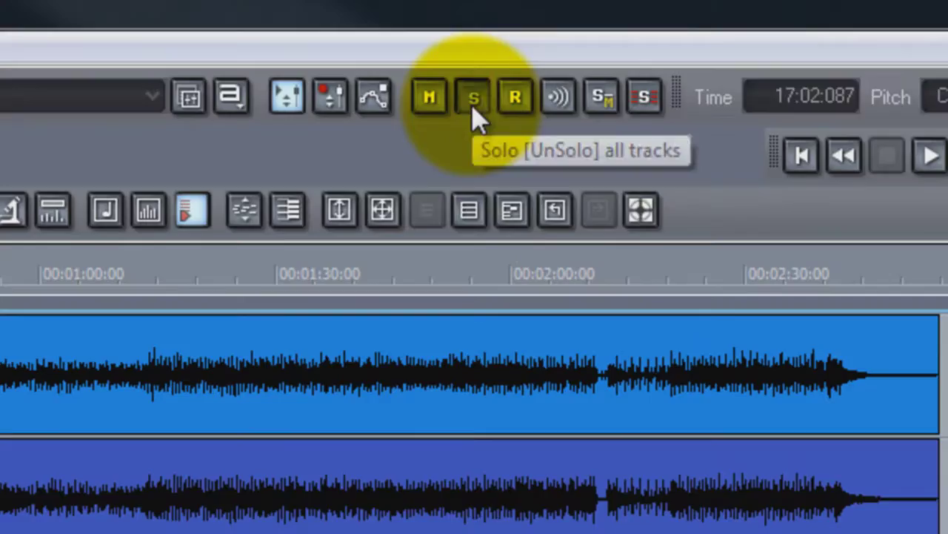
pyautogui.click(611, 0)
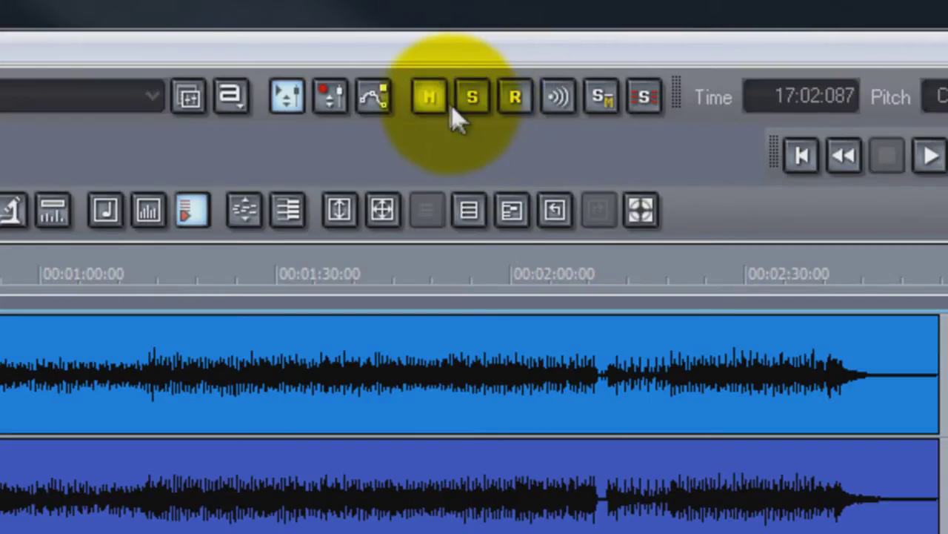
pyautogui.click(444, 108)
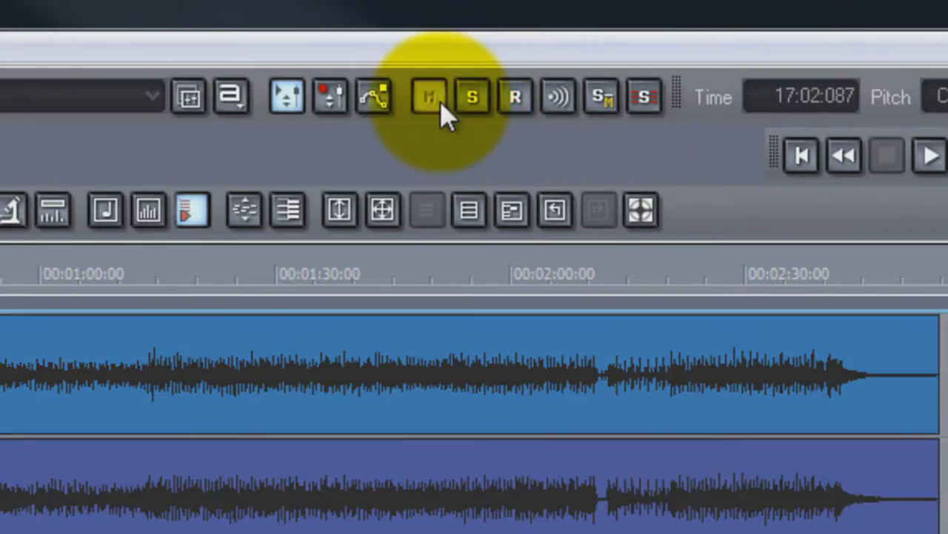
pyautogui.click(443, 107)
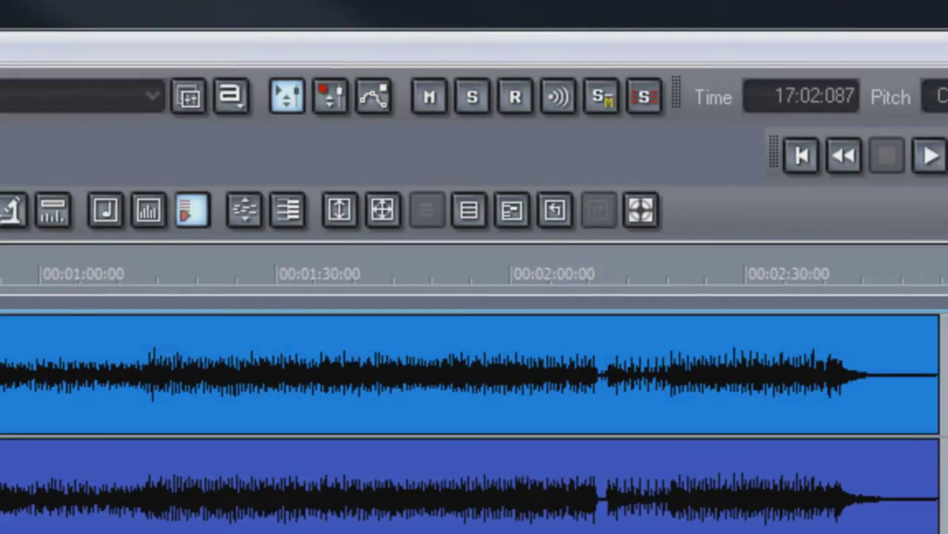
# - Mute all tracks, unmute only track 3, and release the mutes on the remaining tracks
pyautogui.click(428, 109)
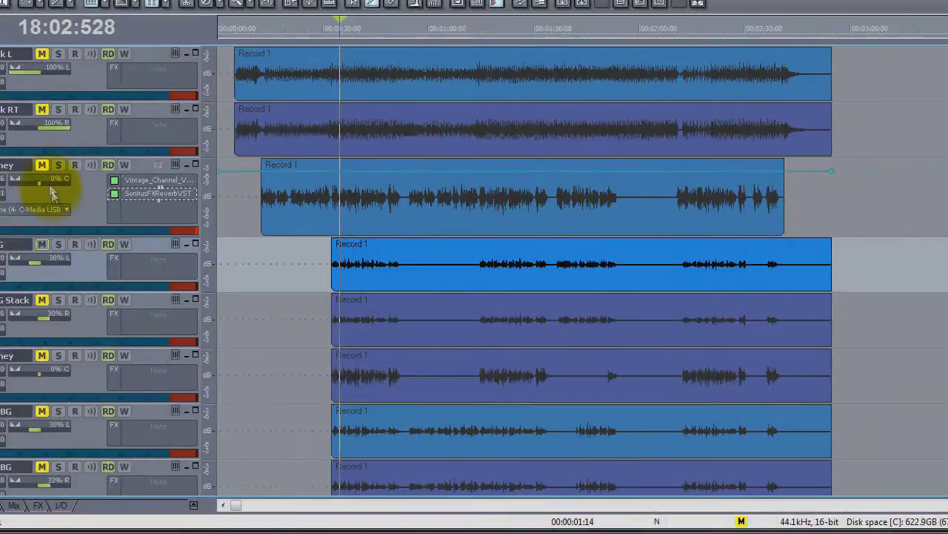
pyautogui.click(44, 169)
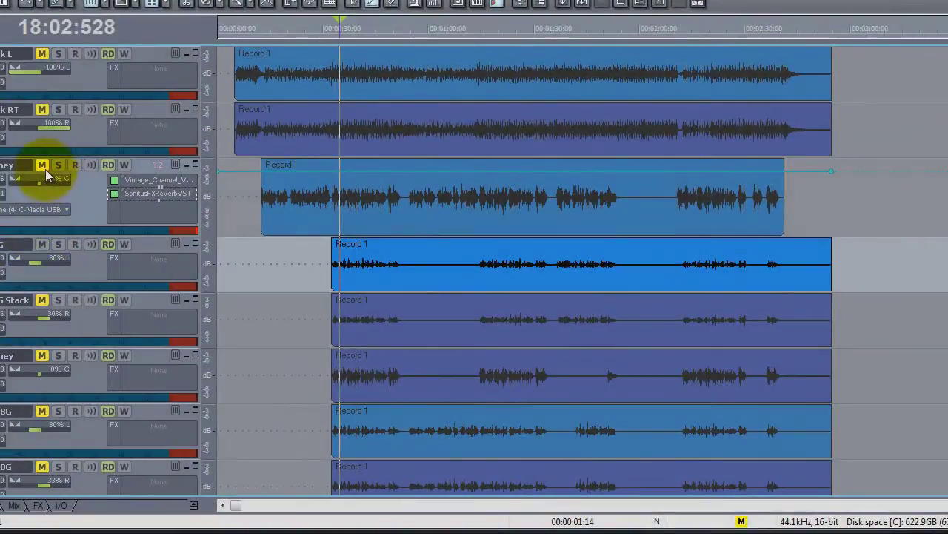
pyautogui.click(43, 166)
pyautogui.click(41, 245)
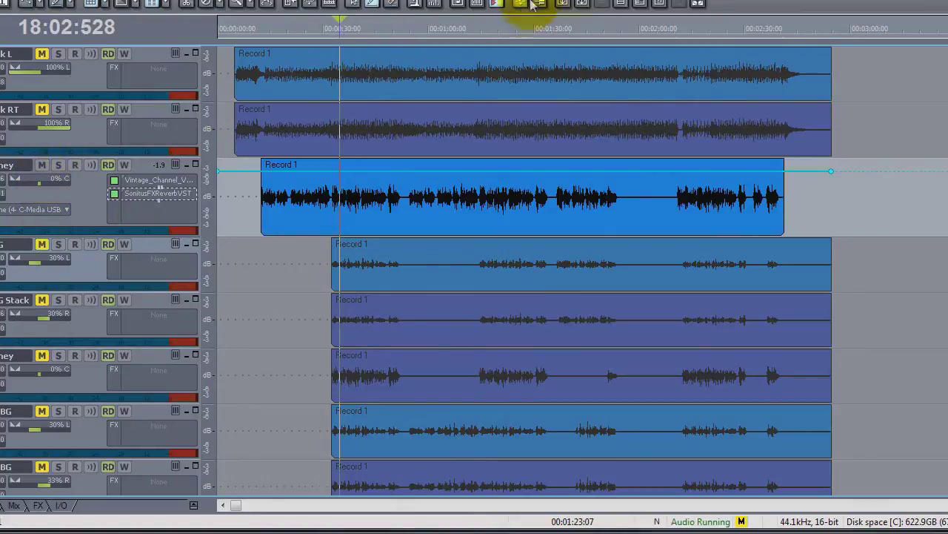
pyautogui.click(296, 1)
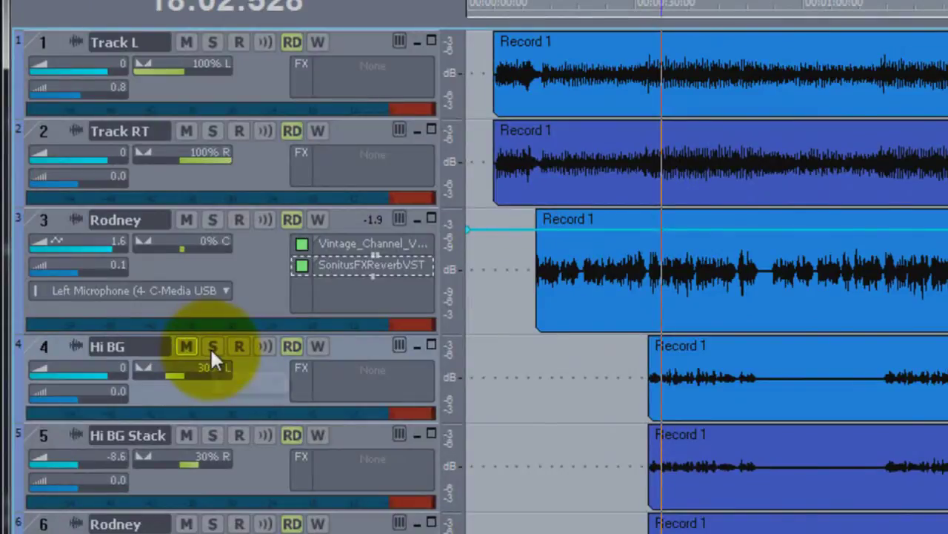
# - Solo the Hi BG and Hi BG Stack tracks, numbers 4 and 5
pyautogui.click(212, 346)
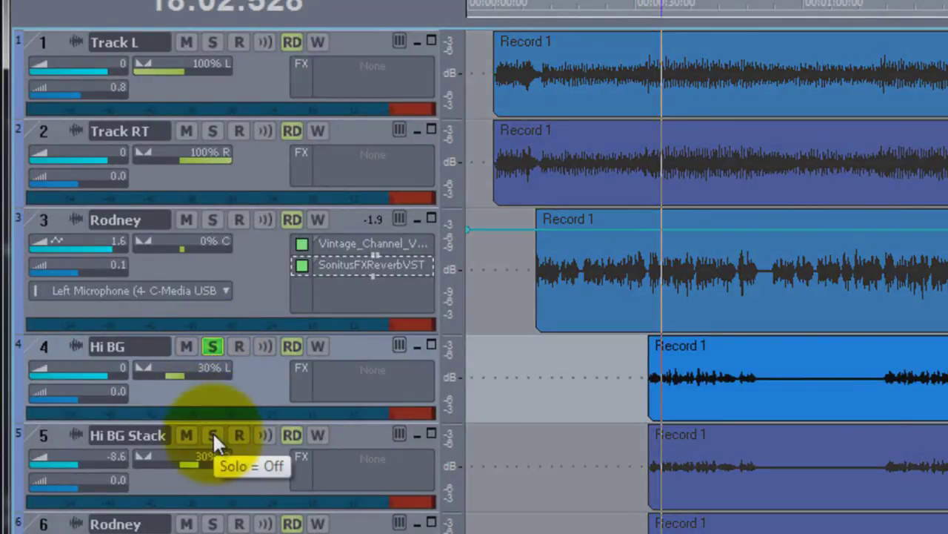
pyautogui.click(213, 436)
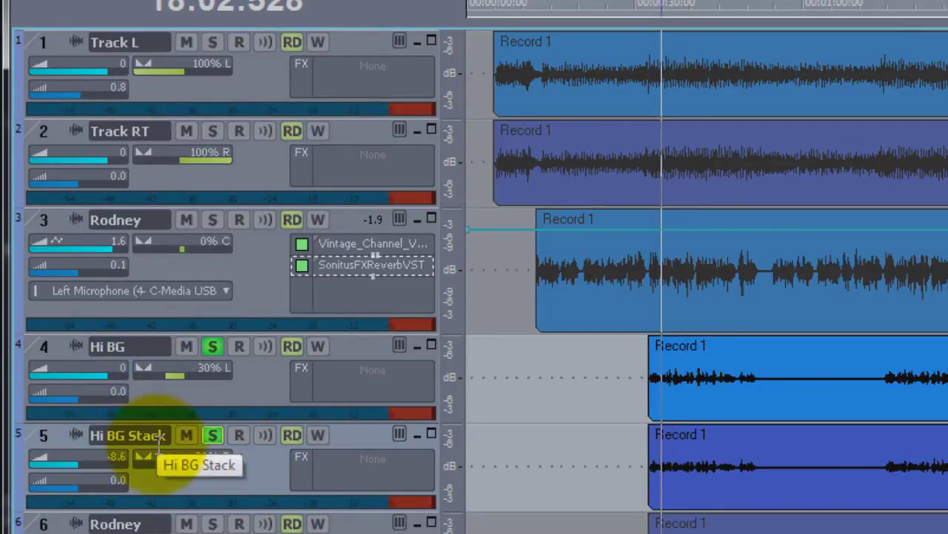
pyautogui.click(783, 394)
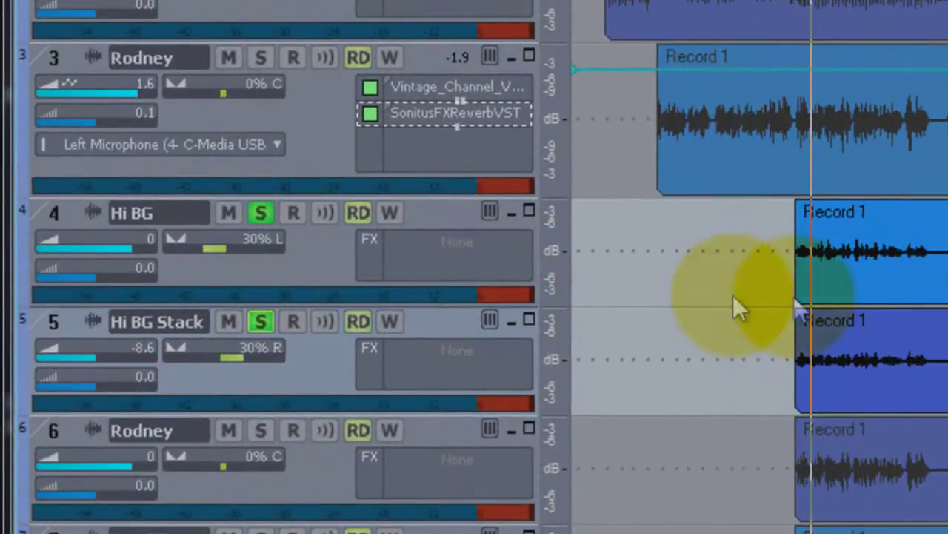
# - Play the two soloed background vocal tracks from about 00:00:30 and return the playback position there
pyautogui.moveTo(272, 249); pyautogui.dragTo(267, 247)
pyautogui.moveTo(239, 361); pyautogui.dragTo(239, 360)
pyautogui.click(179, 33)
pyautogui.press('space')
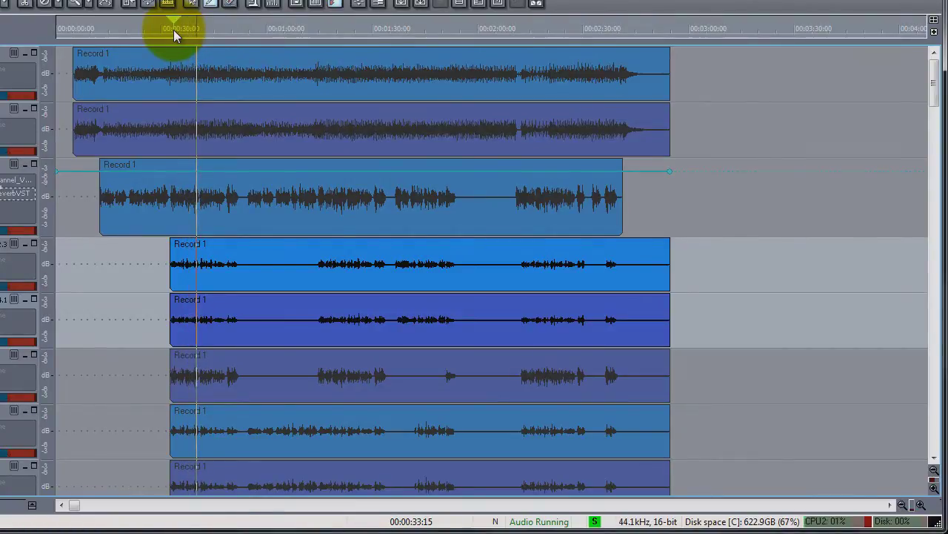
pyautogui.click(173, 30)
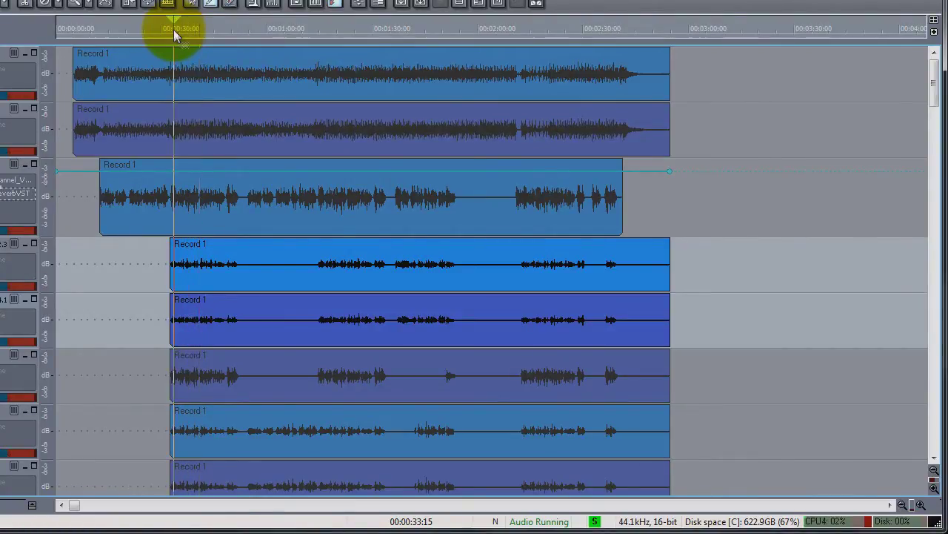
# - Examine the sung passages in the track 4 and 5 clips and listen from about 00:01:36
pyautogui.click(172, 345)
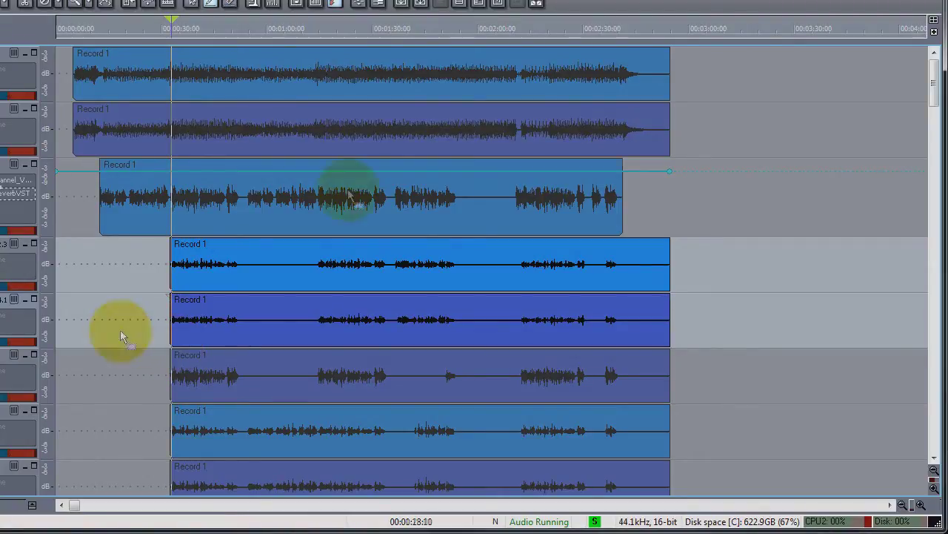
pyautogui.click(265, 302)
pyautogui.click(212, 262)
pyautogui.click(214, 318)
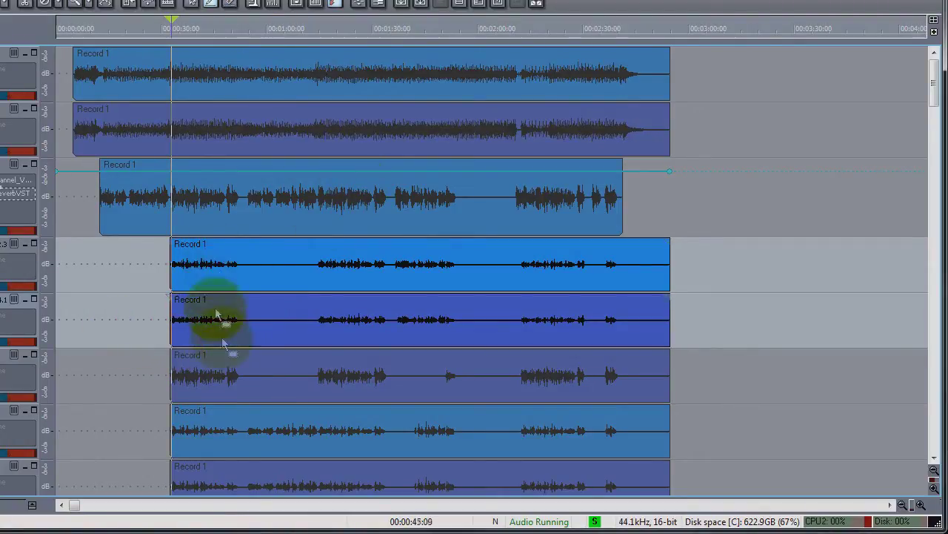
pyautogui.click(221, 304)
pyautogui.click(237, 279)
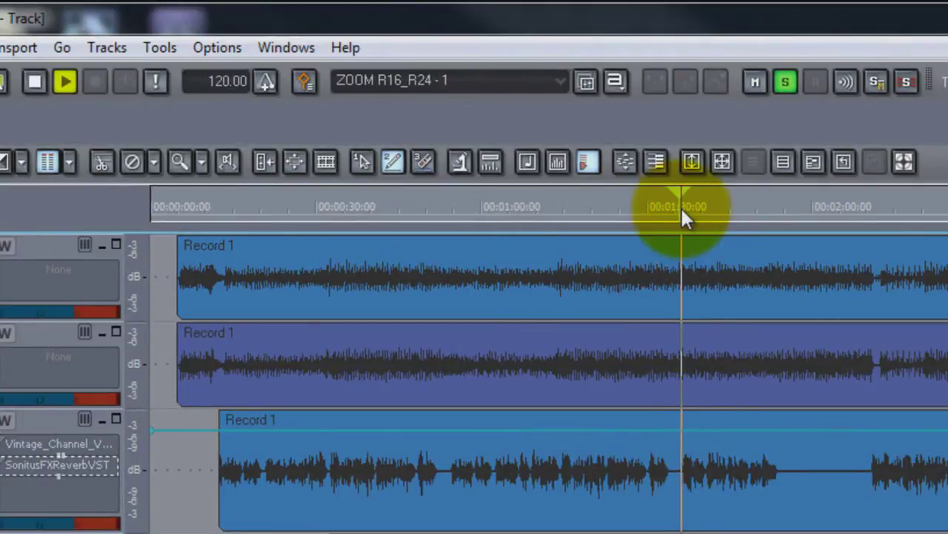
pyautogui.click(622, 313)
pyautogui.press('space')
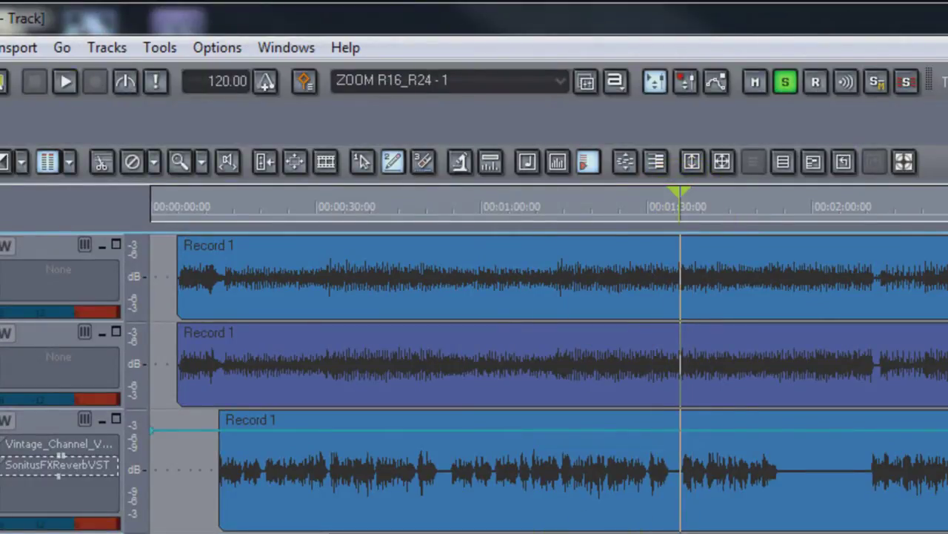
# - Select the clips on tracks 4 and 5 and split both at about 00:01:14
pyautogui.click(559, 532)
pyautogui.click(561, 532)
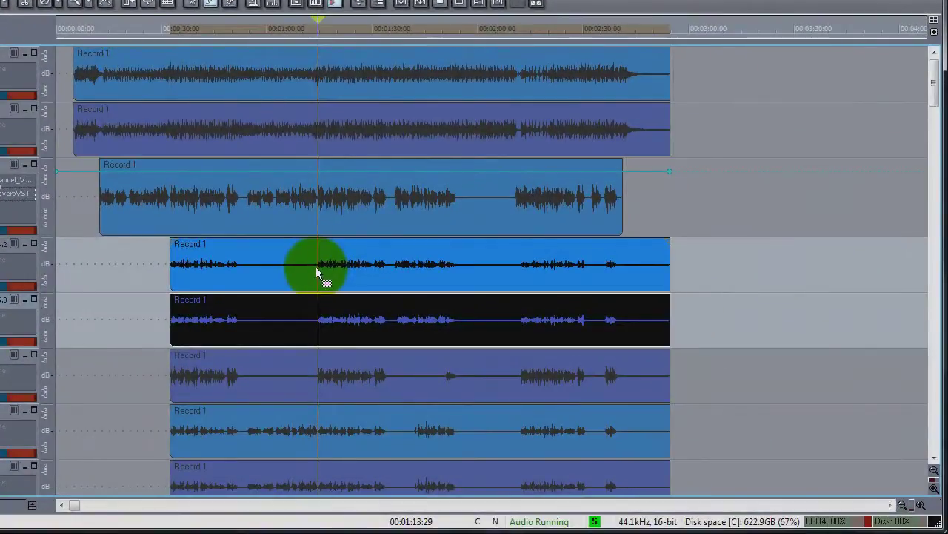
pyautogui.keyDown('ctrl'); pyautogui.click(317, 268); pyautogui.keyUp('ctrl')
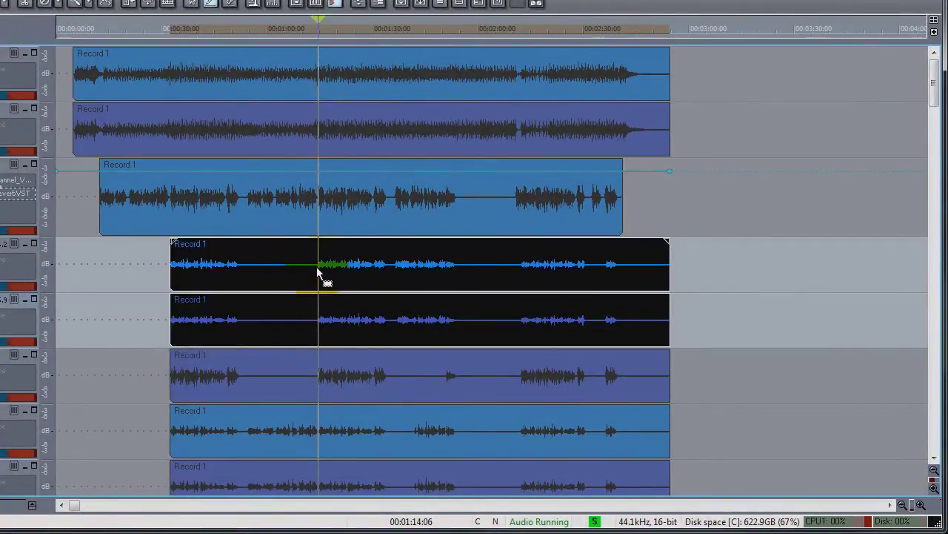
pyautogui.press('s')
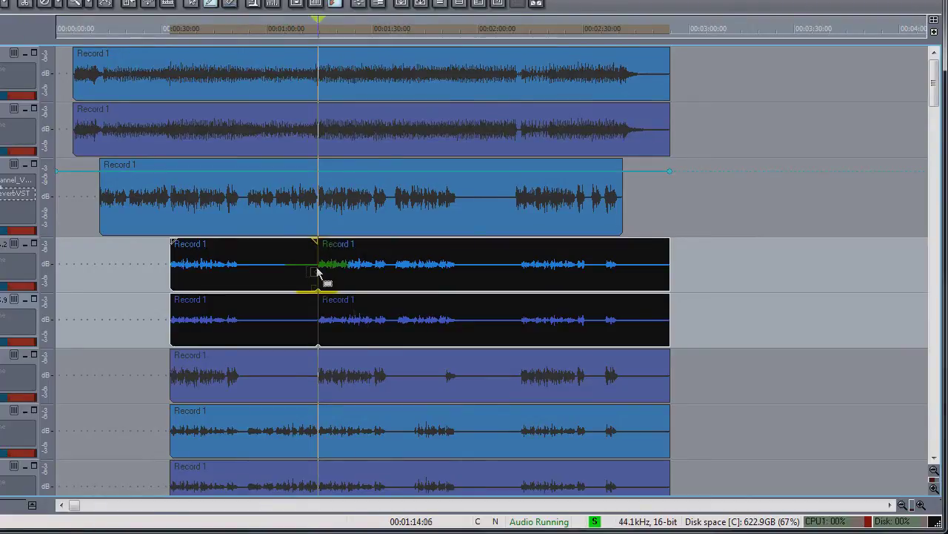
# - Crop the start of the second clips on tracks 4 and 5 together to about 00:01:35
pyautogui.click(423, 319)
pyautogui.keyDown('ctrl'); pyautogui.click(384, 278); pyautogui.keyUp('ctrl')
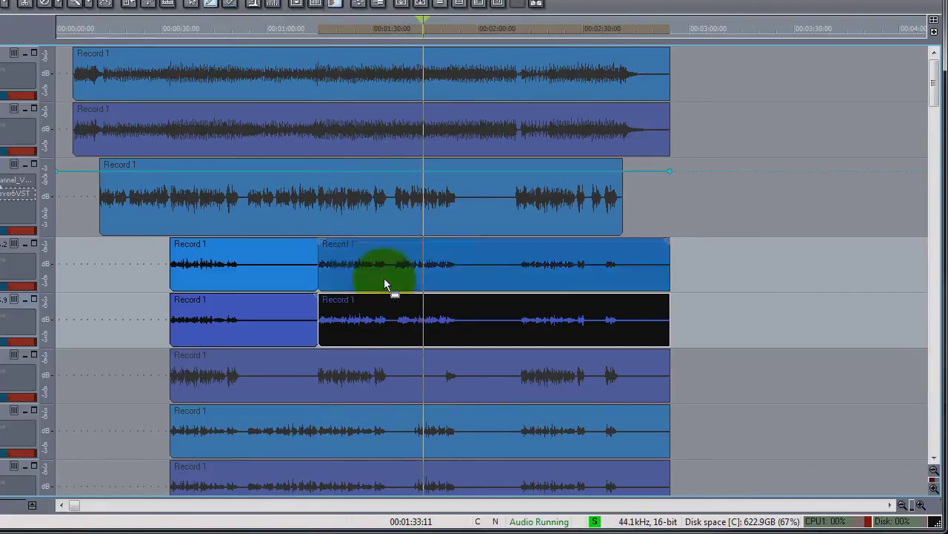
pyautogui.moveTo(321, 274); pyautogui.dragTo(391, 284)
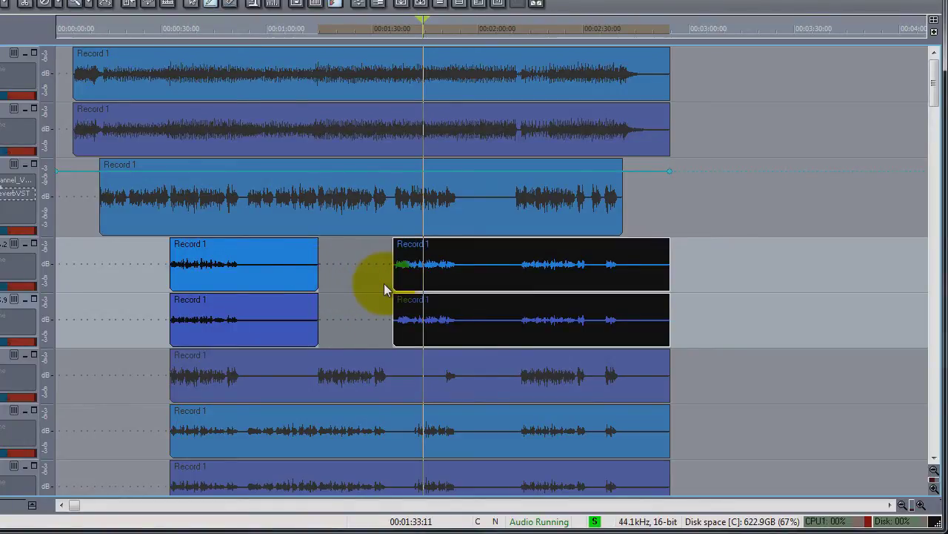
pyautogui.click(457, 271)
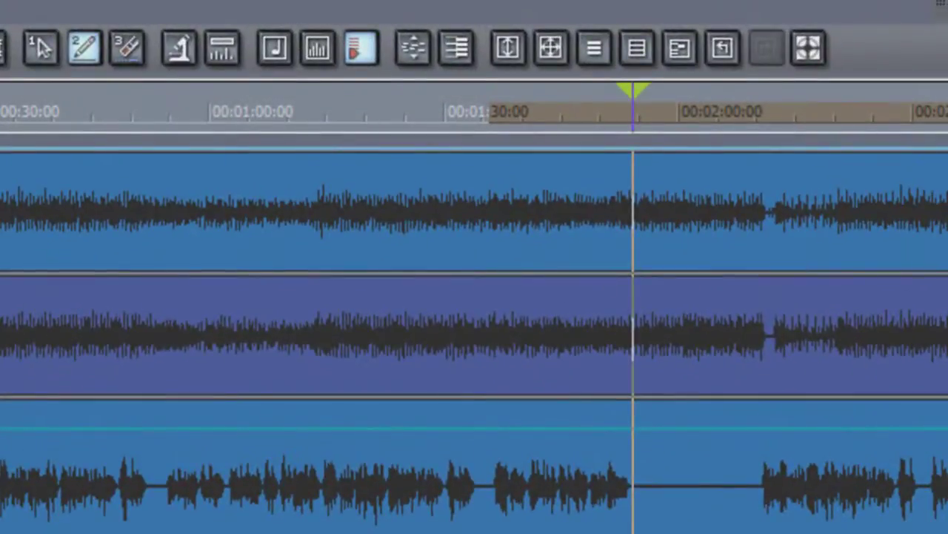
# - Insert a marker named Chorus on the timeline at about 00:01:15
pyautogui.click(328, 121)
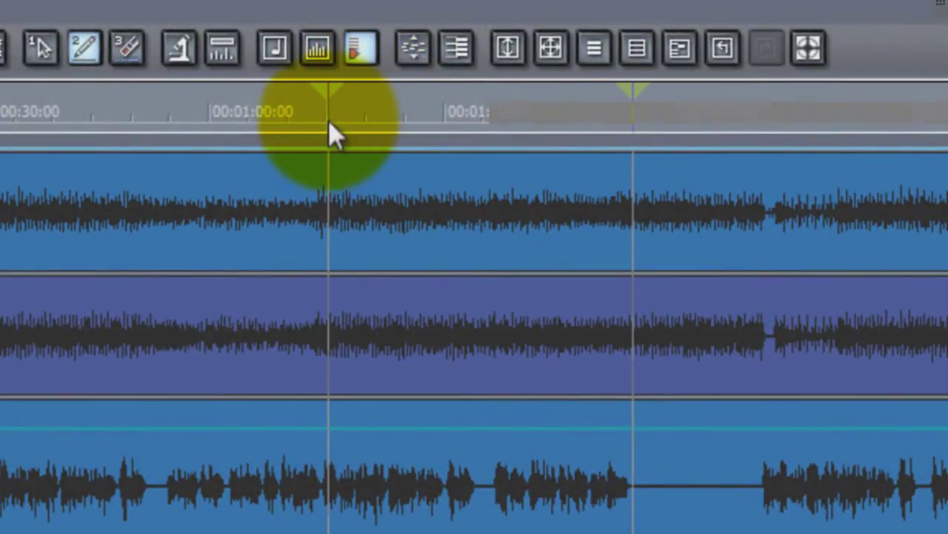
pyautogui.rightClick(328, 121)
pyautogui.click(434, 137)
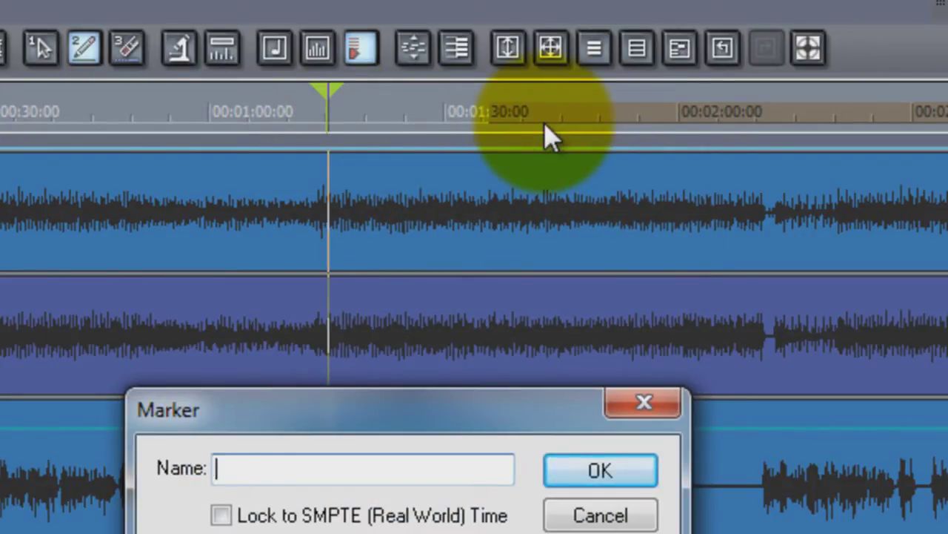
pyautogui.write('Chorus')
pyautogui.press('Return')
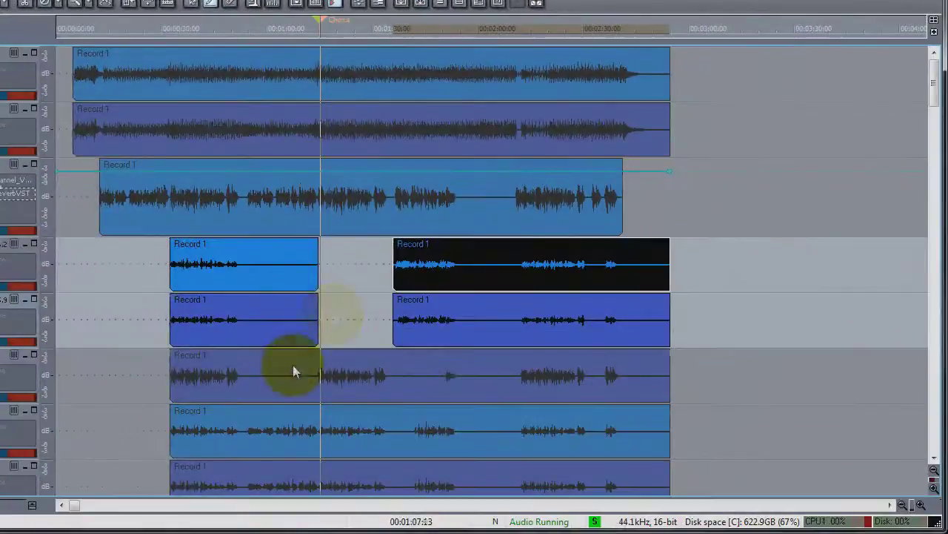
# - Crop the end of the first clips on tracks 4 and 5 together to about 00:00:53
pyautogui.moveTo(328, 321); pyautogui.dragTo(290, 273)
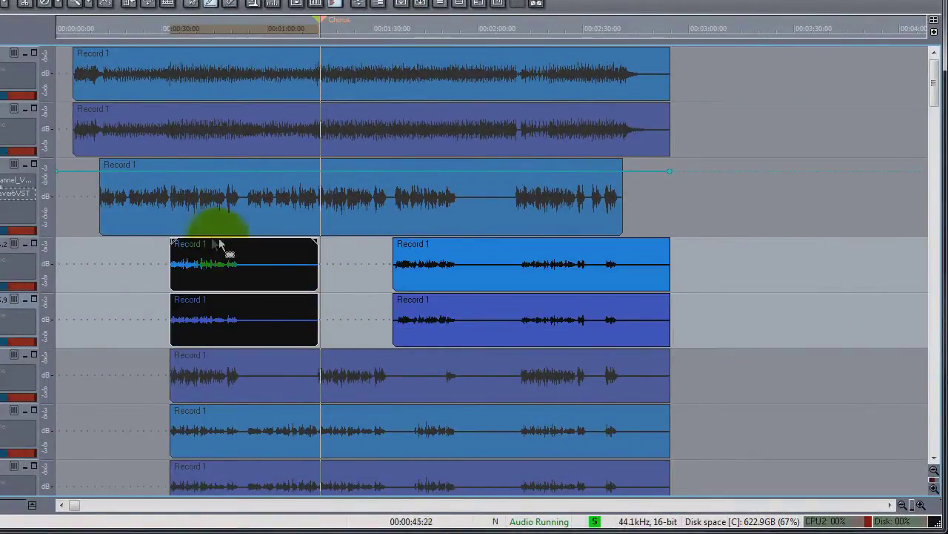
pyautogui.click(340, 309)
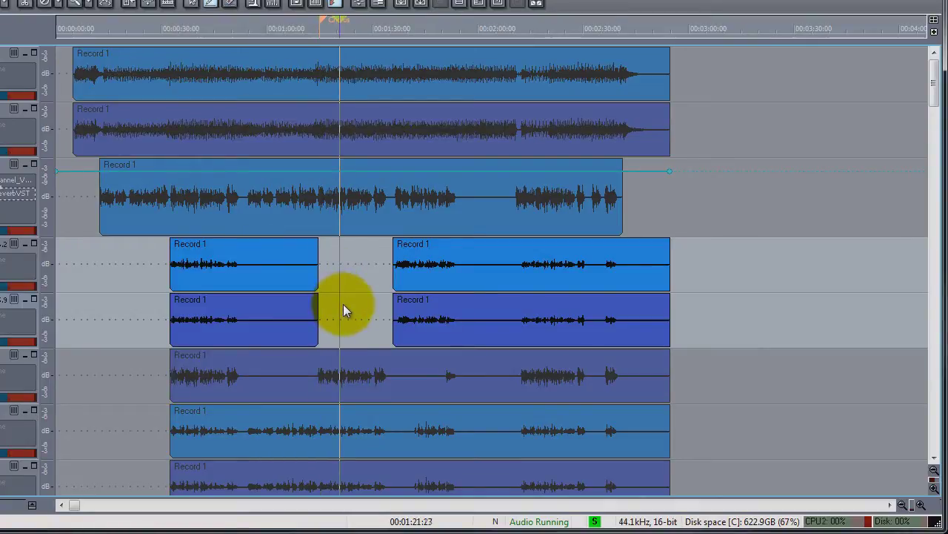
pyautogui.moveTo(340, 307); pyautogui.dragTo(245, 305)
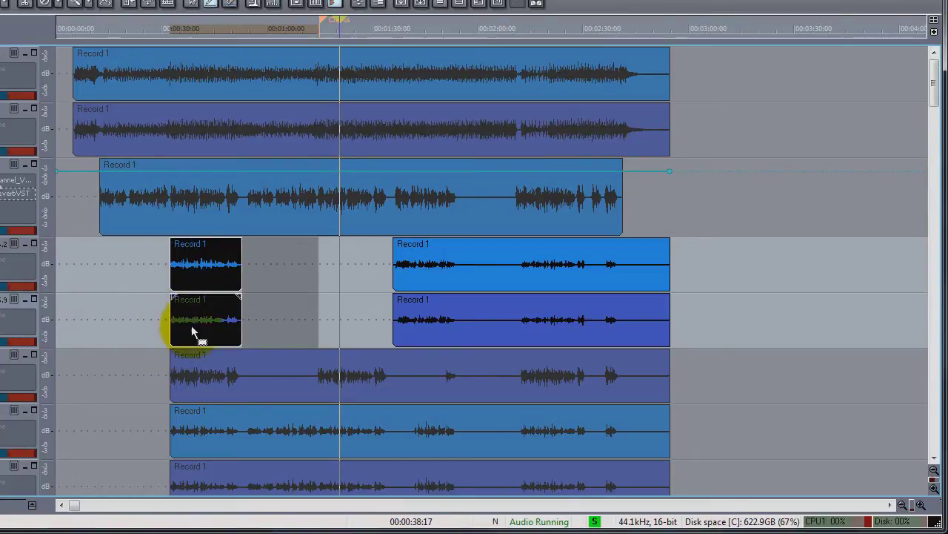
# - Copy the track events of the shortened first clips on tracks 4 and 5
pyautogui.click(272, 299)
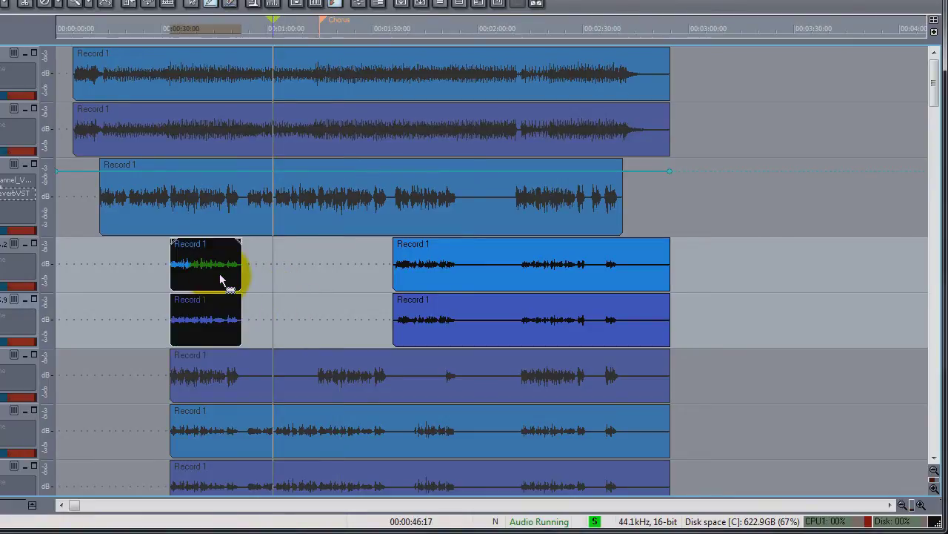
pyautogui.hotkey('ctrl', 'c')
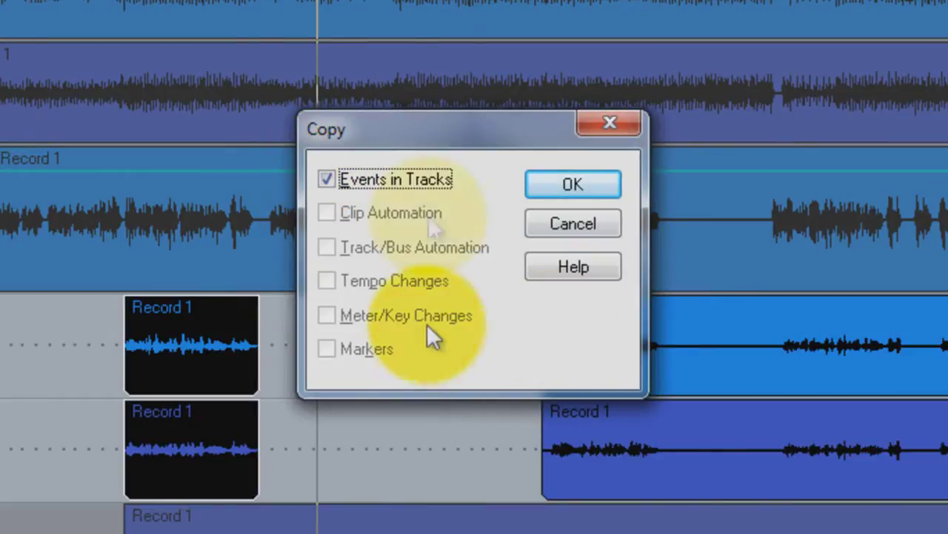
pyautogui.click(552, 187)
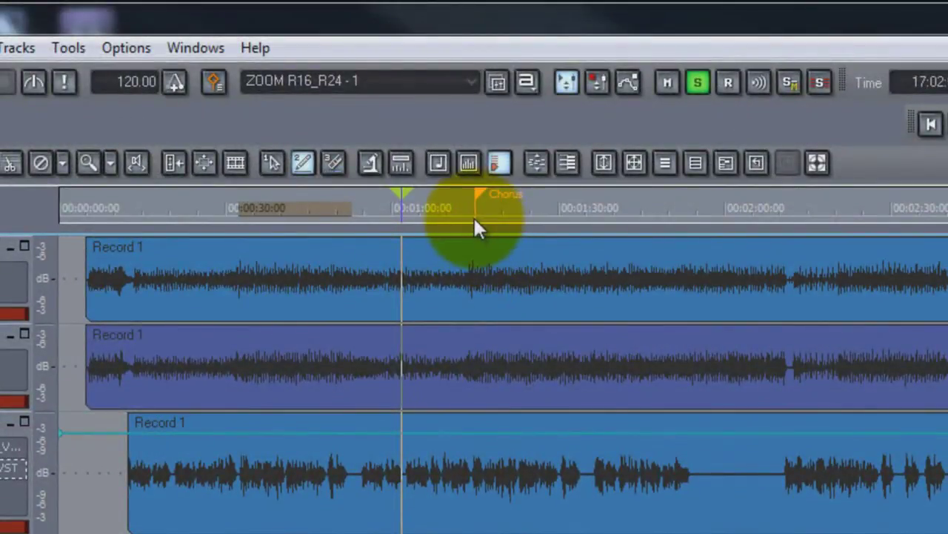
# - Paste the copied clips once at 38:02:613, starting on track 4, with Paste to One Track turned off
pyautogui.click(474, 219)
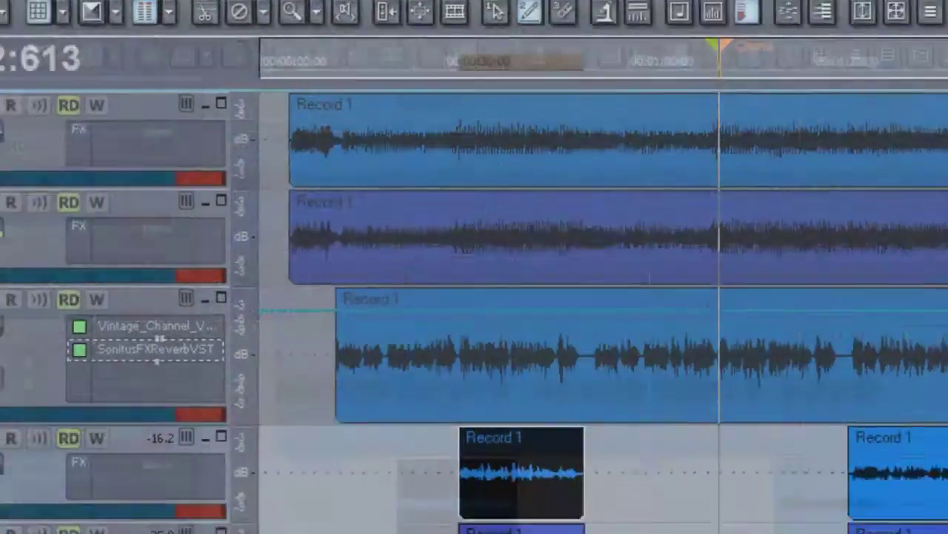
pyautogui.click(47, 260)
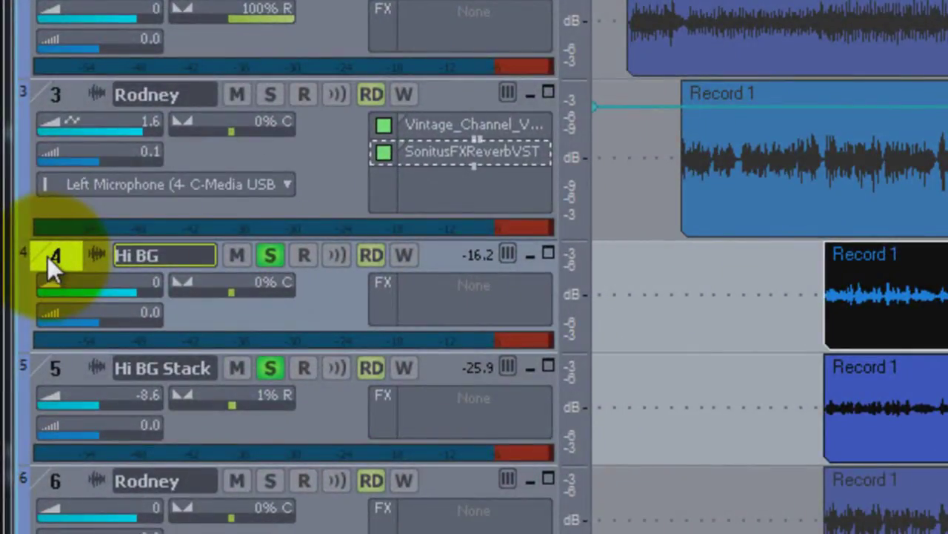
pyautogui.hotkey('ctrl', 'v')
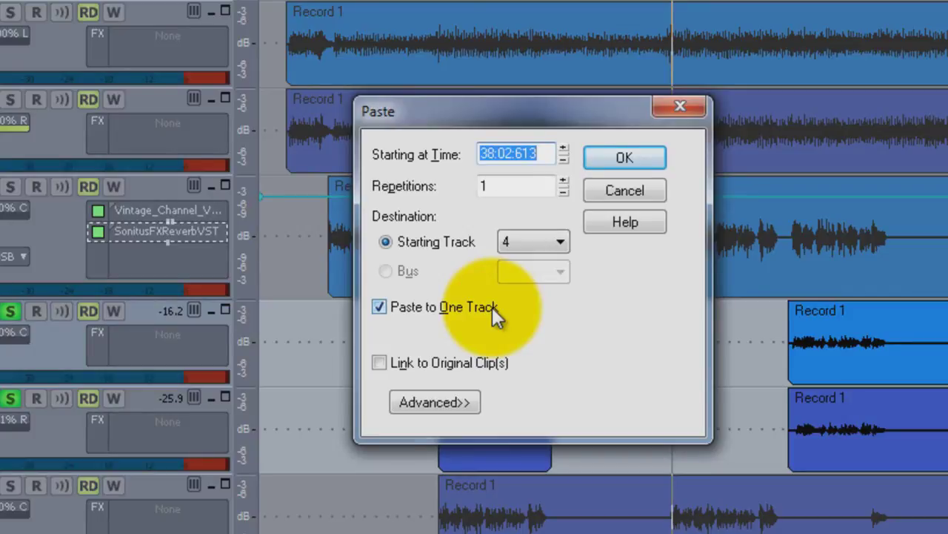
pyautogui.click(383, 306)
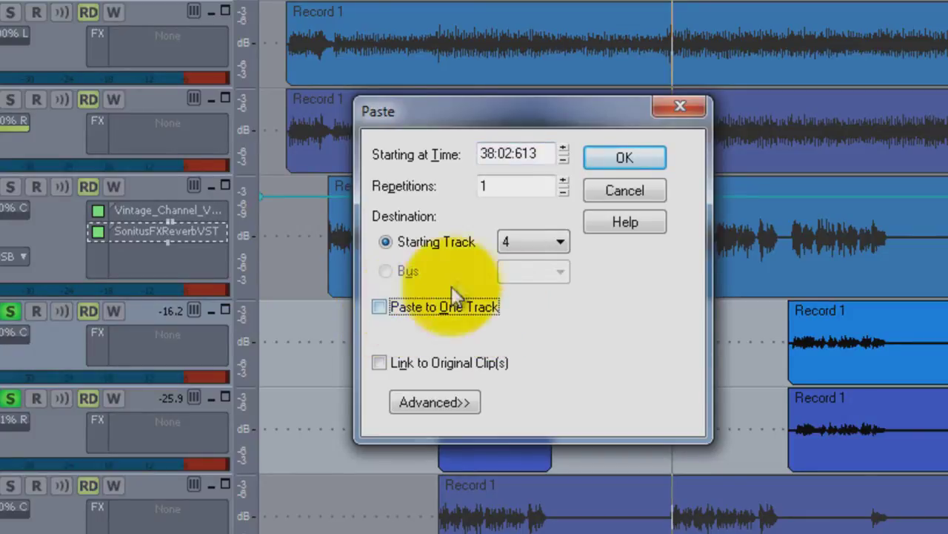
pyautogui.click(625, 157)
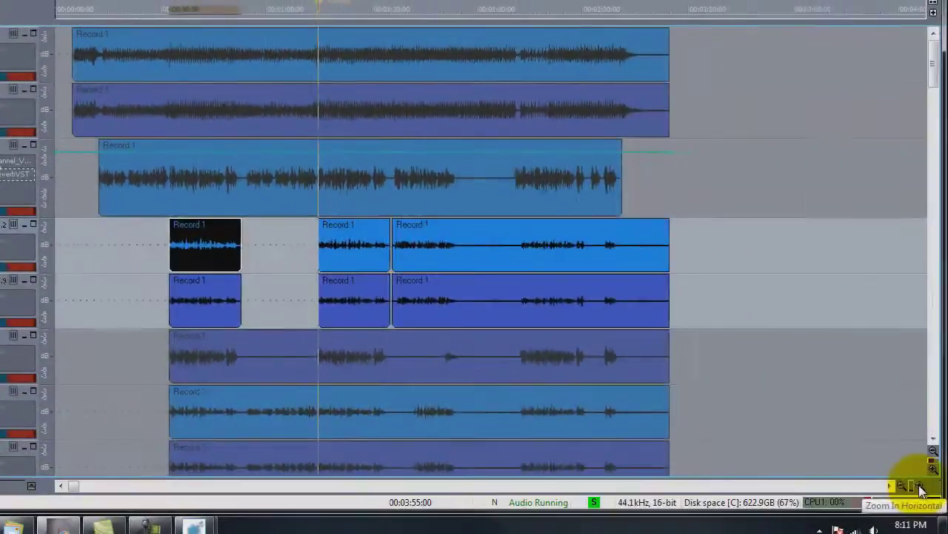
# - Solo the lead vocal on track 3 so it plays together with the background vocals
pyautogui.click(919, 486)
pyautogui.click(920, 485)
pyautogui.click(920, 485)
pyautogui.click(920, 485)
pyautogui.click(920, 485)
pyautogui.click(919, 485)
pyautogui.click(919, 485)
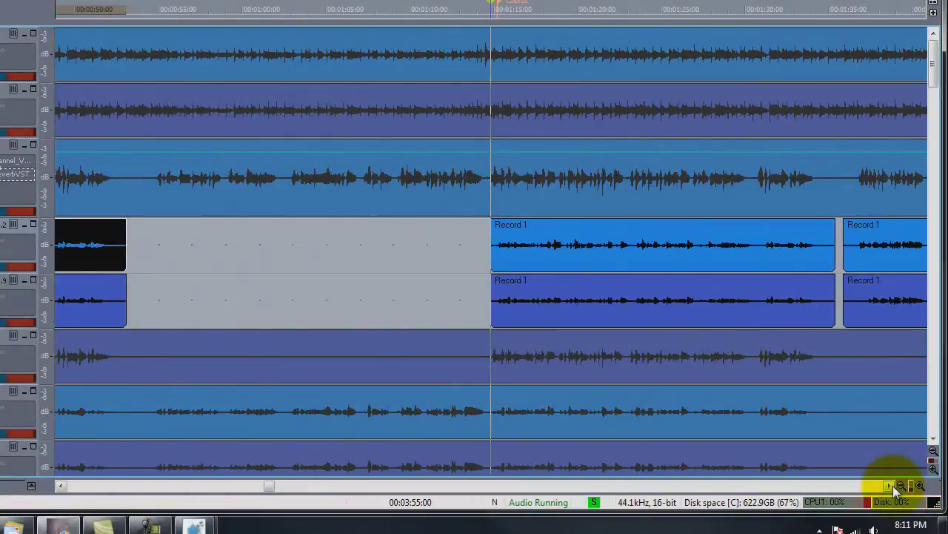
pyautogui.click(891, 486)
pyautogui.click(891, 485)
pyautogui.click(893, 485)
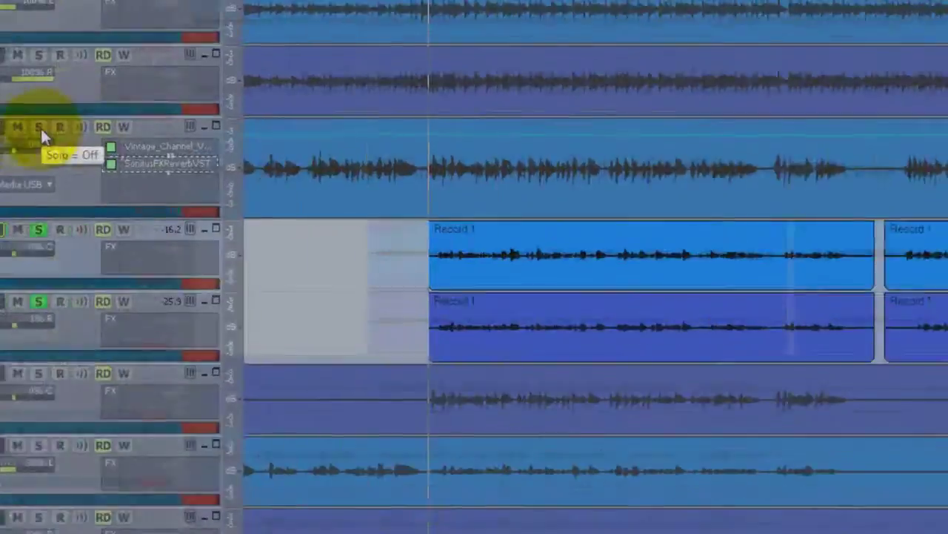
pyautogui.click(223, 103)
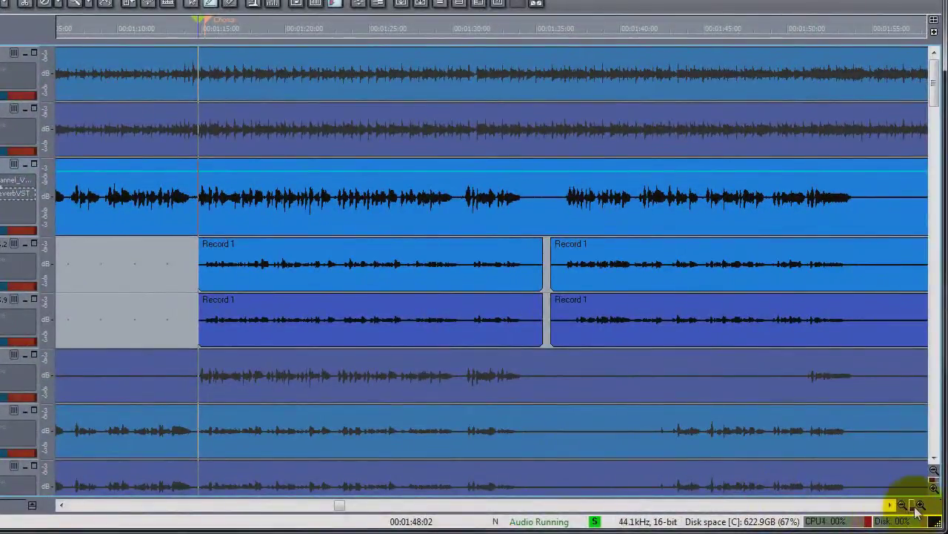
# - Crop the start of the pasted clips on tracks 4 and 5 together to where the singing begins, about 00:01:15
pyautogui.click(919, 507)
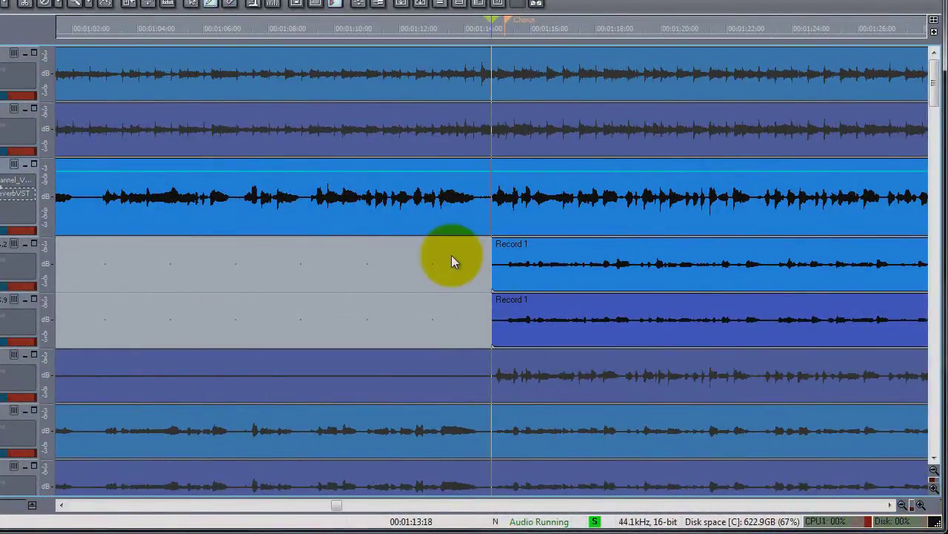
pyautogui.click(492, 209)
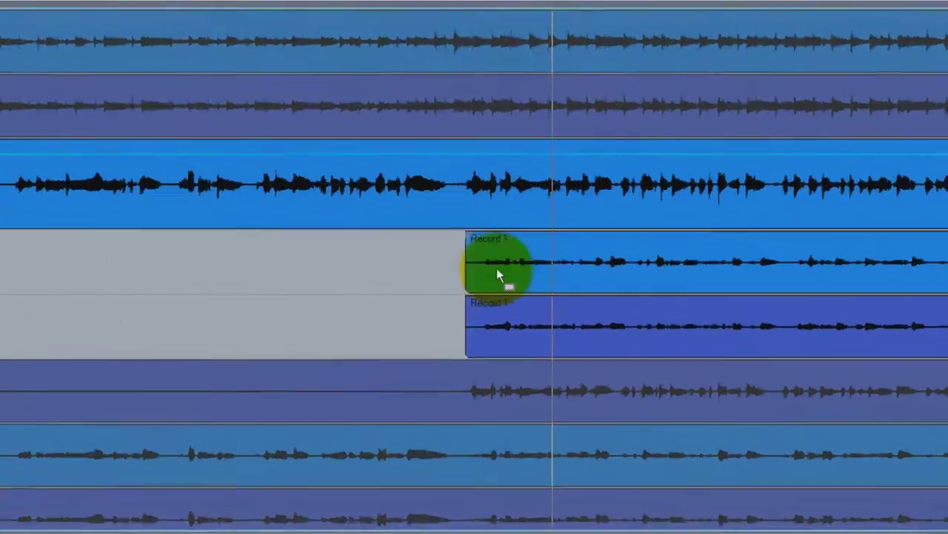
pyautogui.press('space')
pyautogui.moveTo(476, 267); pyautogui.dragTo(528, 324)
pyautogui.moveTo(416, 367); pyautogui.dragTo(415, 363)
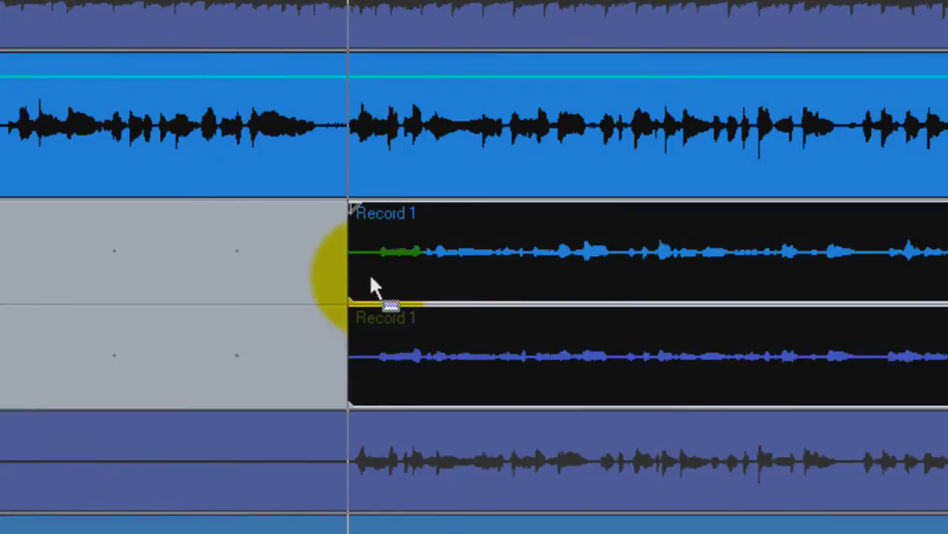
pyautogui.moveTo(347, 282); pyautogui.dragTo(367, 291)
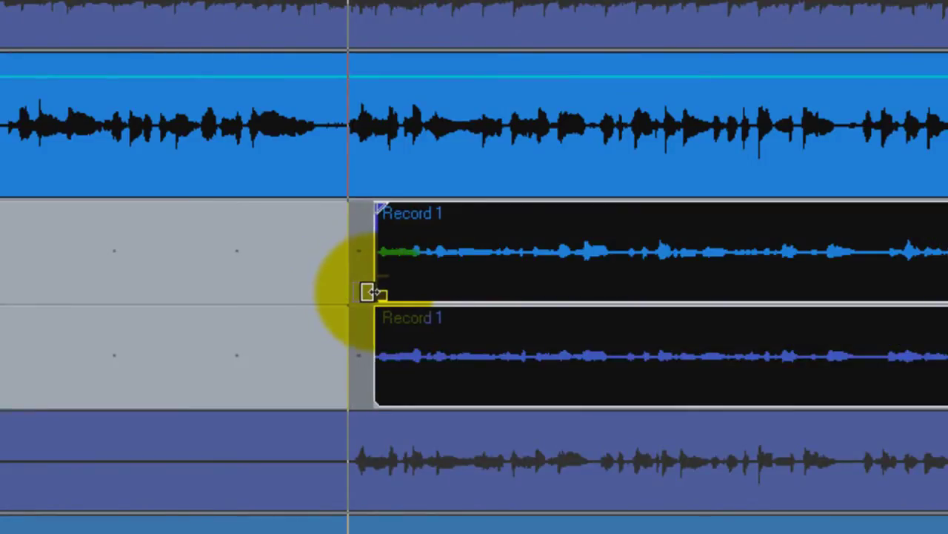
# - Listen to the chorus entrance and move both pasted clips earlier, to about 00:01:14:25, in line with the lead vocal
pyautogui.press('space')
pyautogui.press('space')
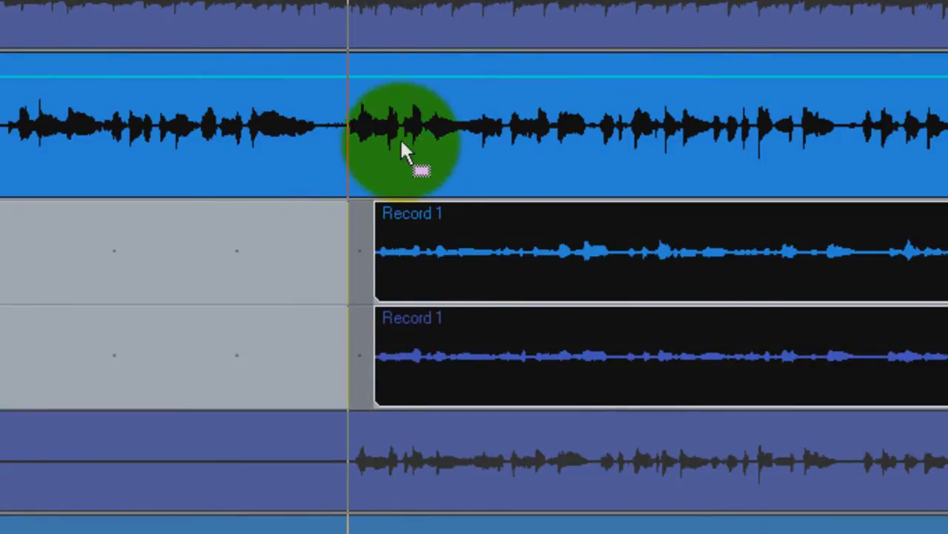
pyautogui.press('space')
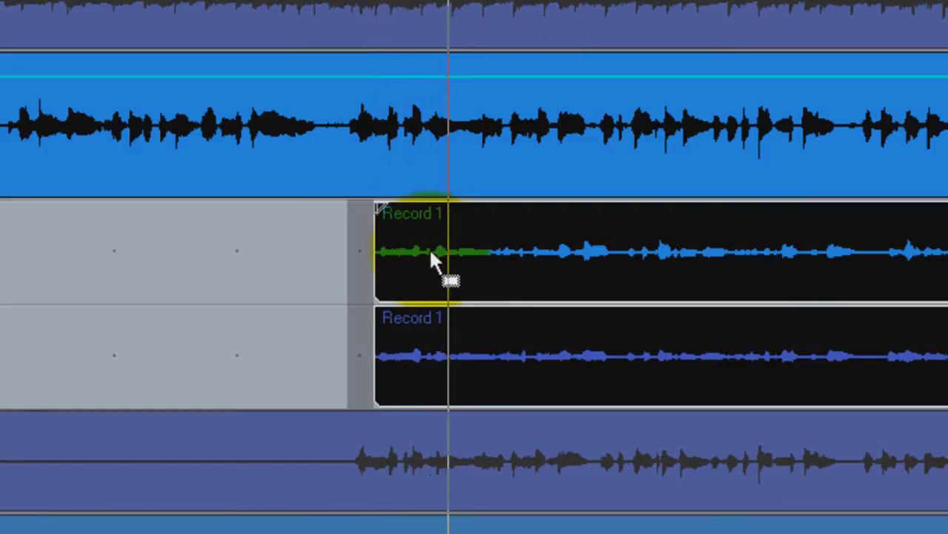
pyautogui.press('space')
pyautogui.click(417, 269)
pyautogui.moveTo(418, 267); pyautogui.dragTo(400, 279)
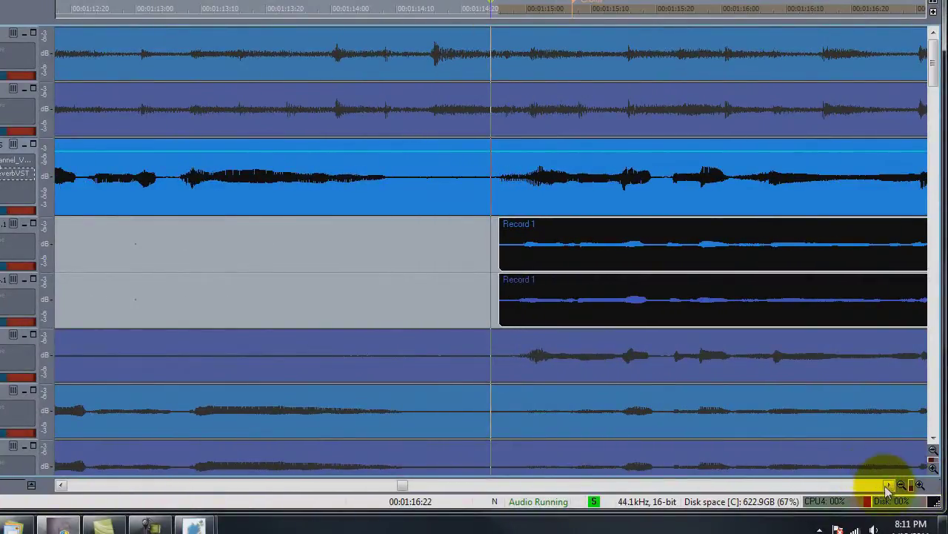
# - Listen to the chorus entrance again and compare the lead vocal with tracks 4 and 5 around 00:01:15:17
pyautogui.click(889, 484)
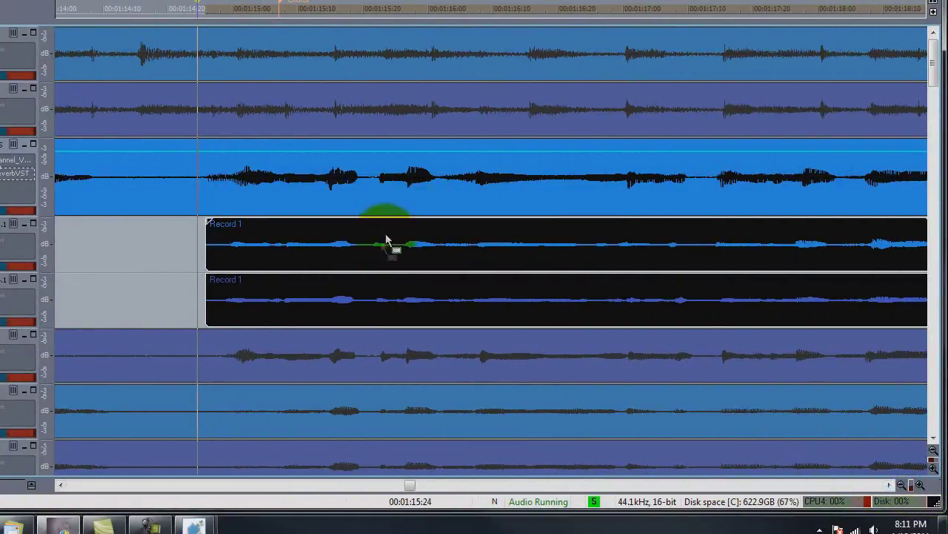
pyautogui.press('space')
pyautogui.press('space')
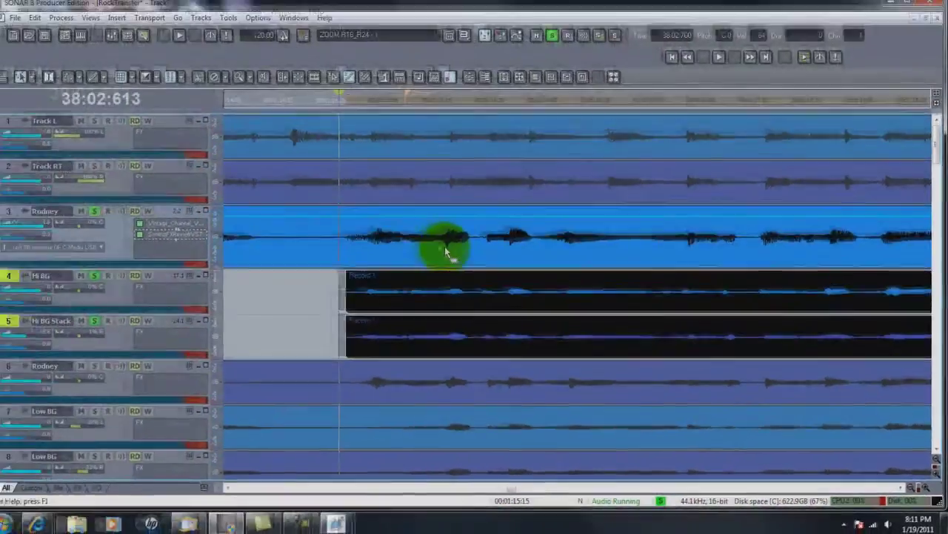
pyautogui.click(445, 247)
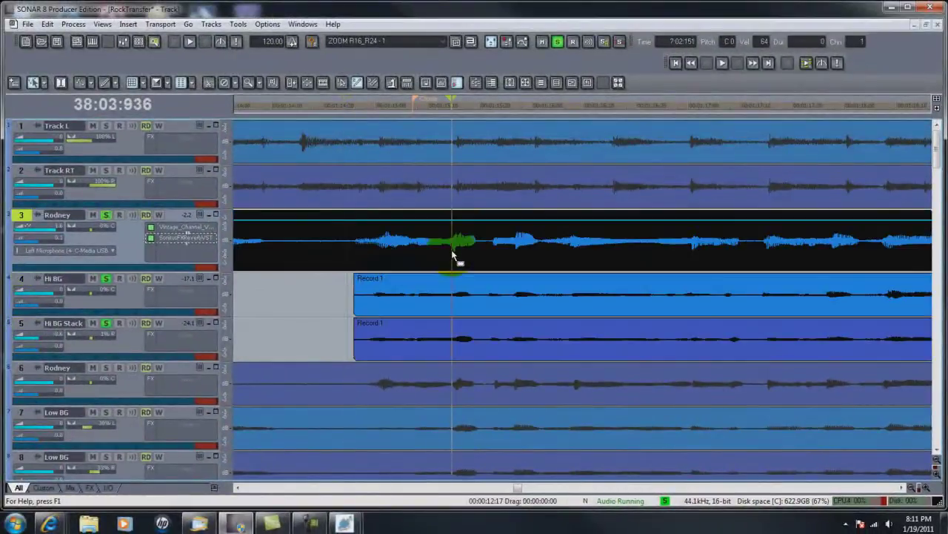
pyautogui.click(463, 328)
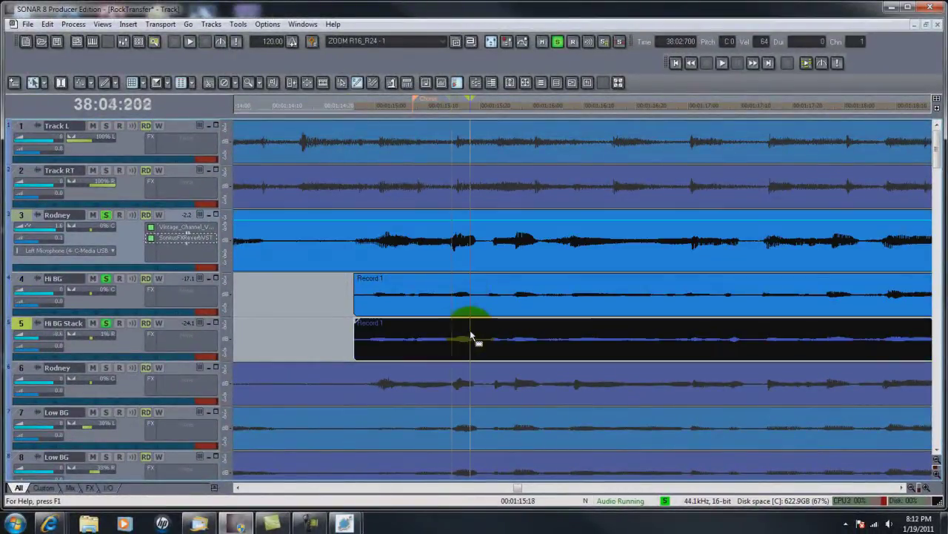
pyautogui.click(462, 305)
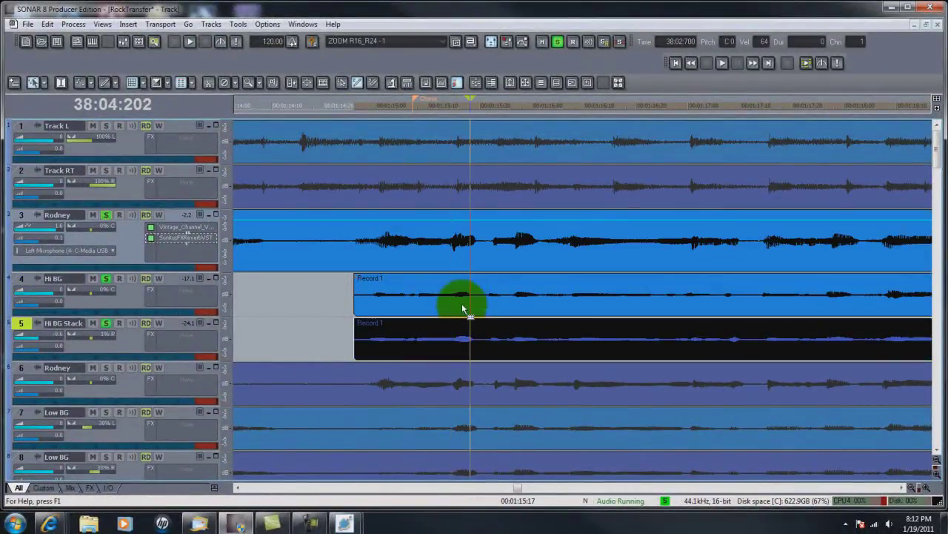
pyautogui.keyDown('ctrl'); pyautogui.click(462, 308); pyautogui.keyUp('ctrl')
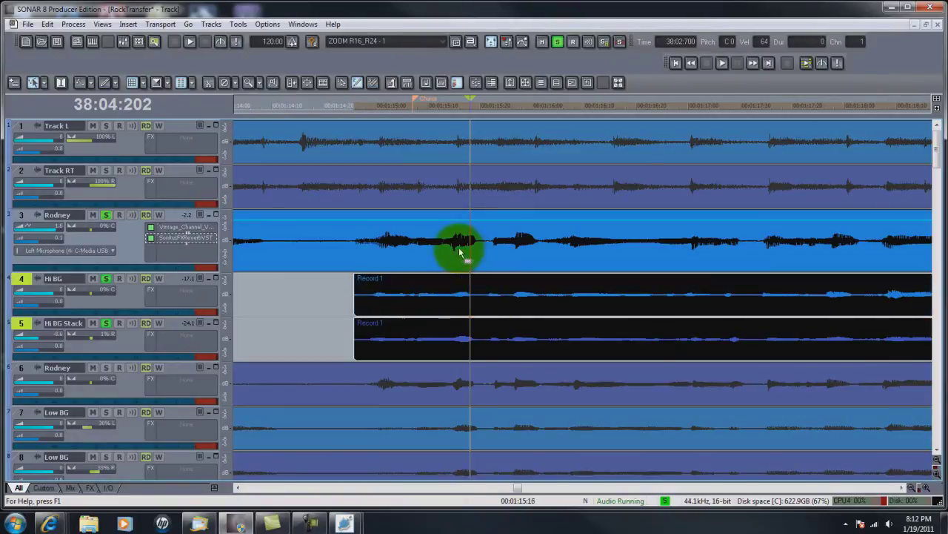
# - Examine the pasted clips on tracks 4 and 5 around 00:01:15:26 and listen from about 00:01:15:27
pyautogui.click(519, 304)
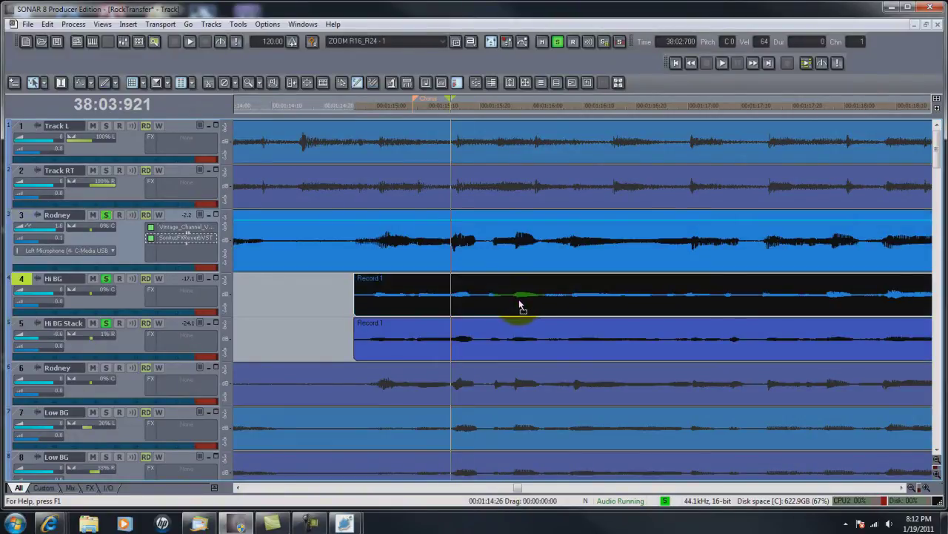
pyautogui.click(500, 309)
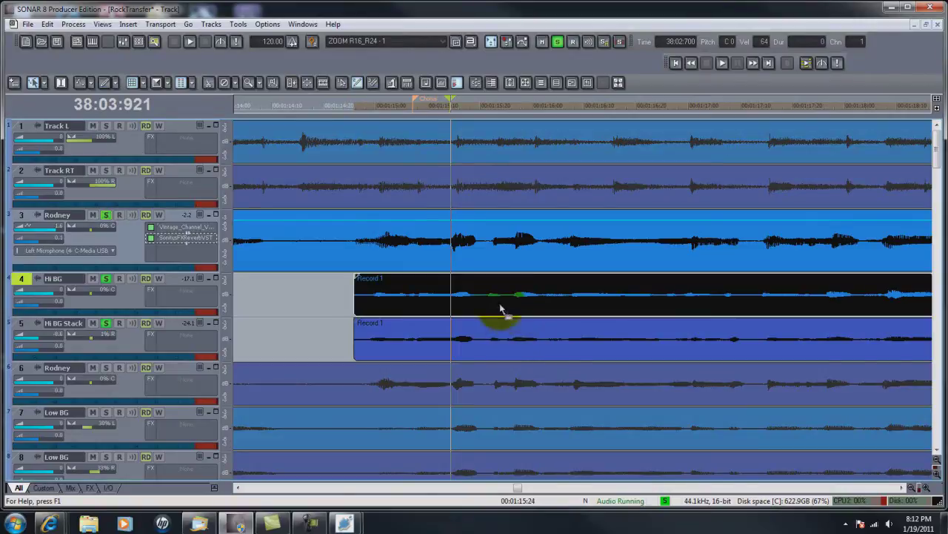
pyautogui.keyDown('ctrl'); pyautogui.click(509, 325); pyautogui.keyUp('ctrl')
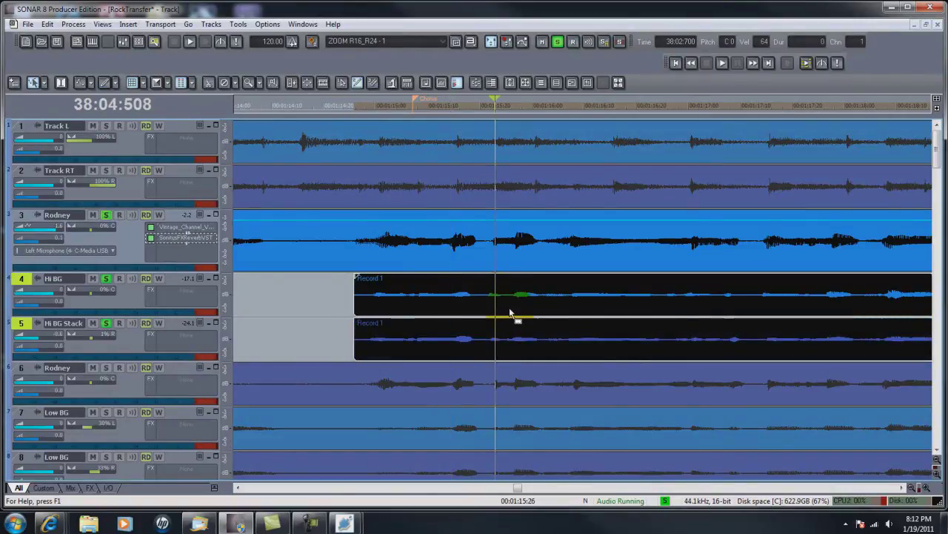
pyautogui.click(329, 299)
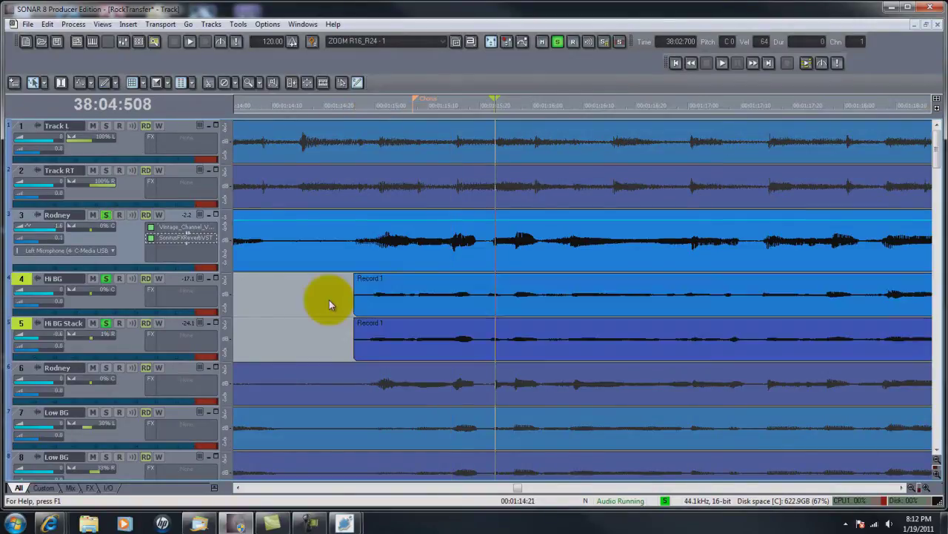
pyautogui.click(504, 300)
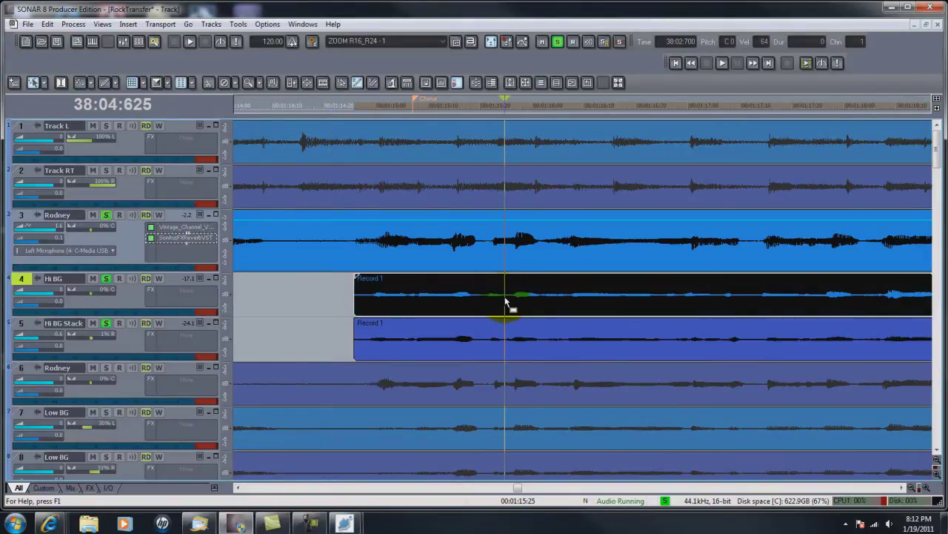
pyautogui.moveTo(506, 303); pyautogui.dragTo(509, 325)
pyautogui.keyDown('ctrl'); pyautogui.click(516, 335); pyautogui.keyUp('ctrl')
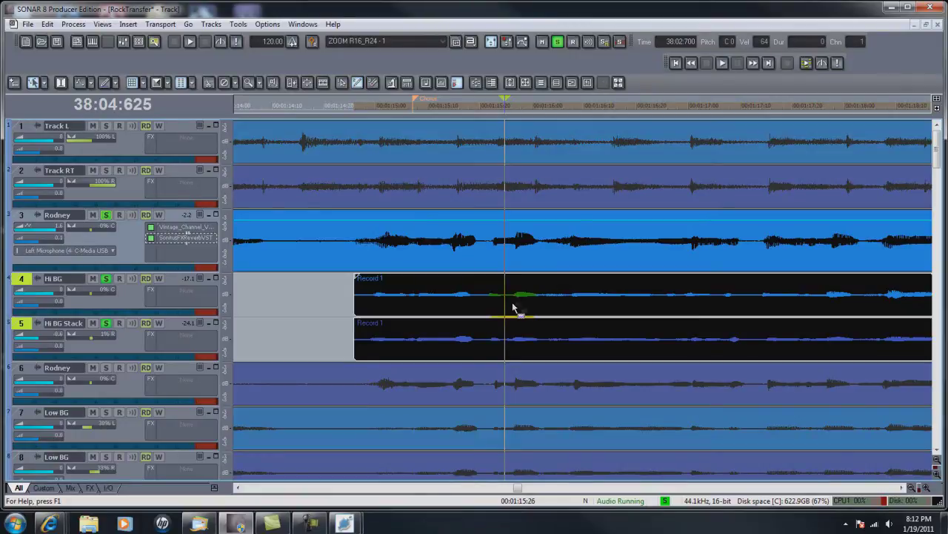
pyautogui.click(517, 304)
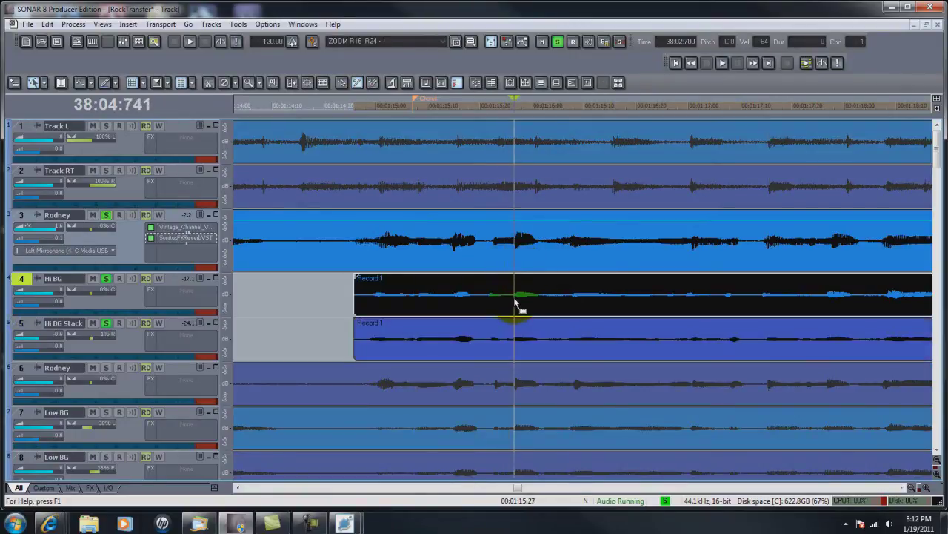
pyautogui.press('space')
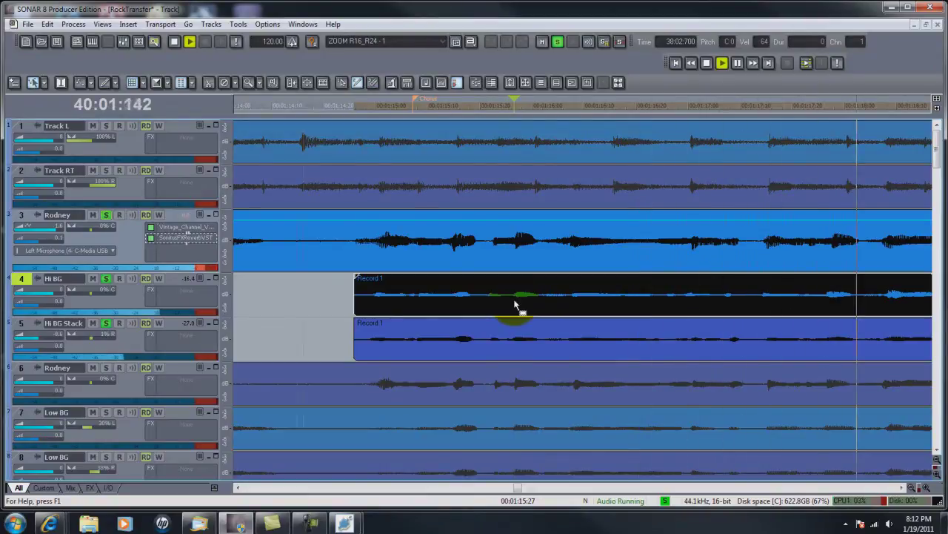
# - Stop playback, take the lead vocal on track 3 out of solo, and mute all tracks in the project
pyautogui.press('space')
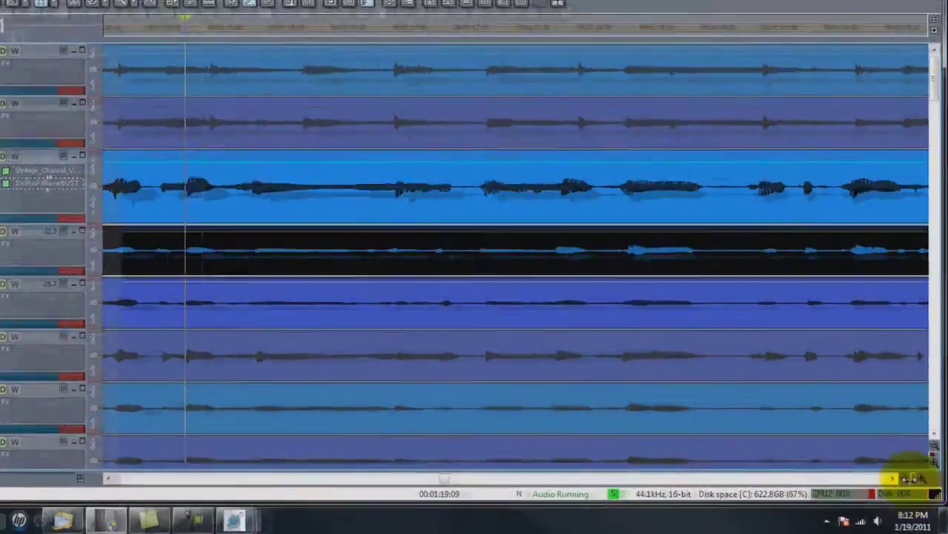
pyautogui.click(912, 488)
pyautogui.click(912, 488)
pyautogui.click(912, 487)
pyautogui.click(913, 487)
pyautogui.click(905, 477)
pyautogui.click(905, 477)
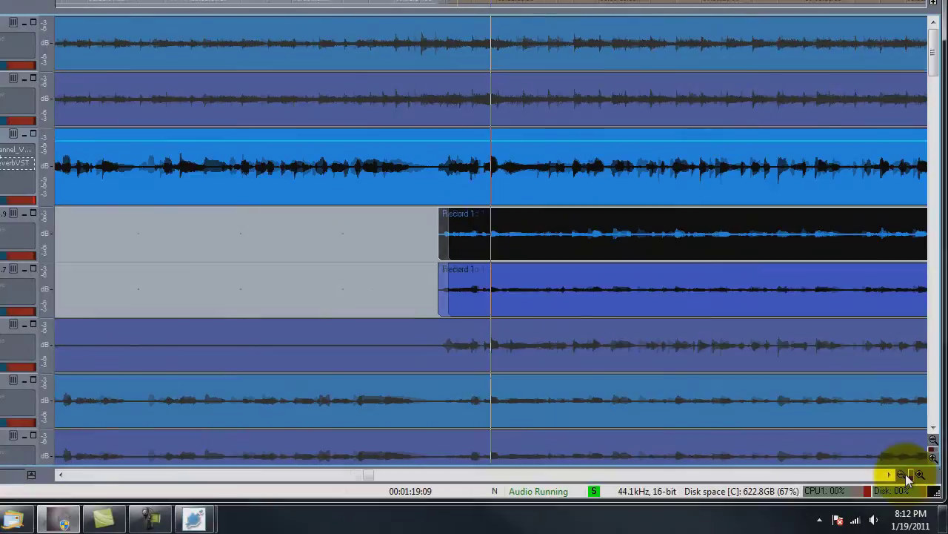
pyautogui.click(905, 476)
pyautogui.click(905, 476)
pyautogui.click(905, 477)
pyautogui.click(905, 476)
pyautogui.click(905, 477)
pyautogui.click(905, 476)
pyautogui.click(905, 476)
pyautogui.click(905, 476)
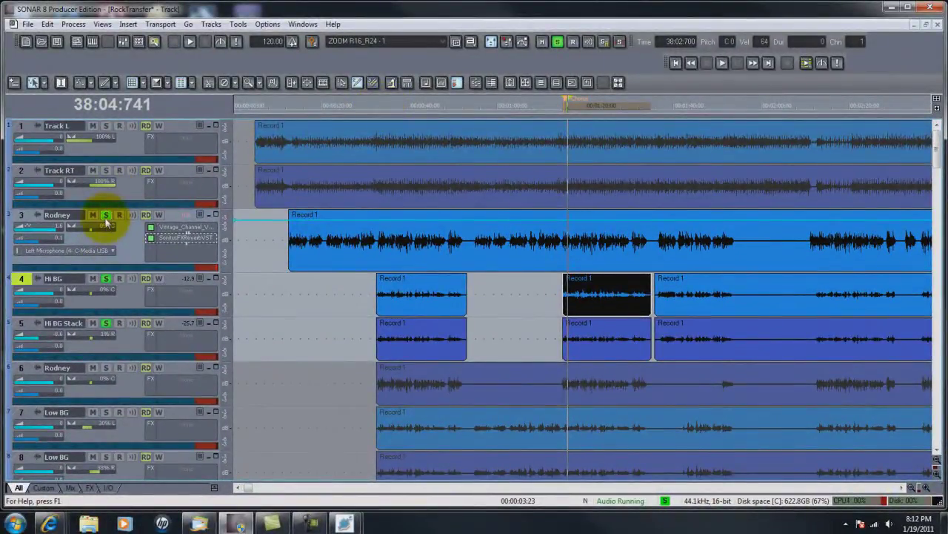
pyautogui.click(106, 215)
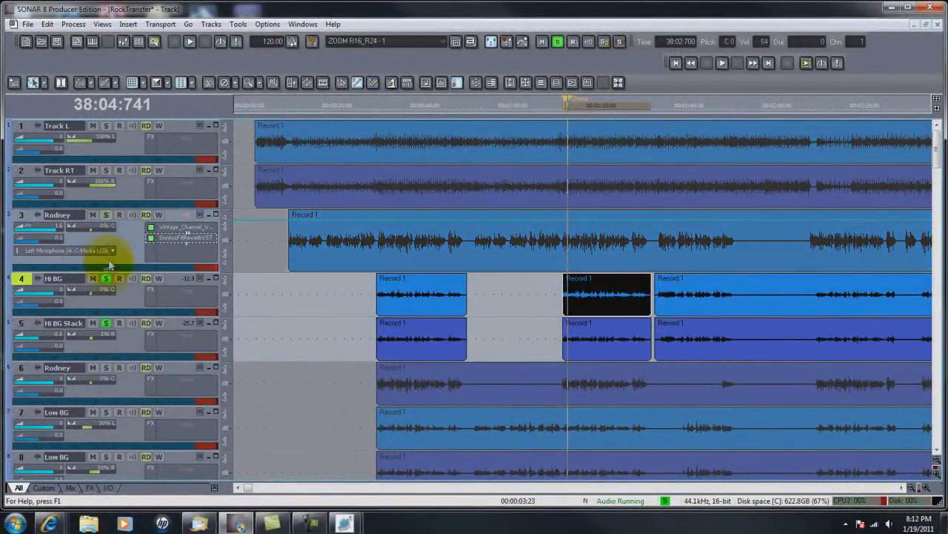
pyautogui.click(542, 40)
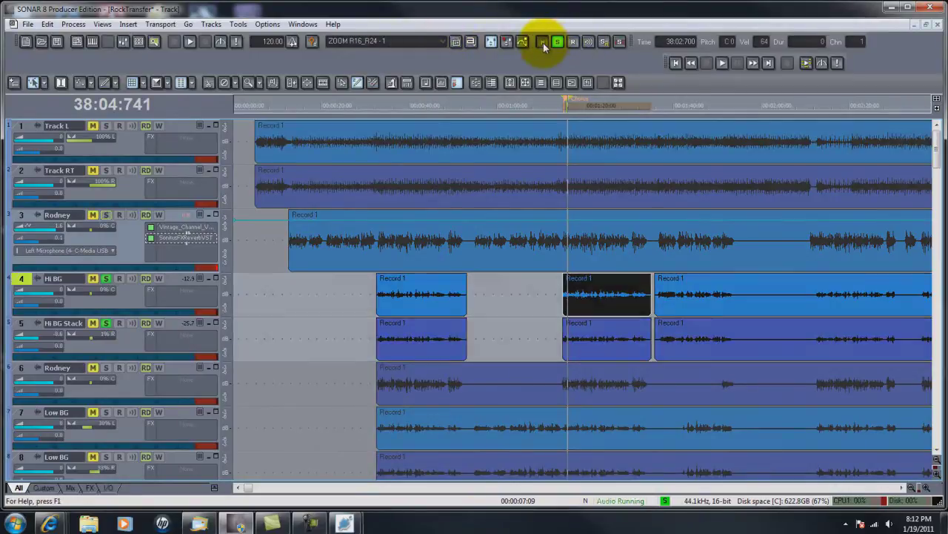
# - Unmute tracks 1 through 5 and clear the solo on tracks 4 and 5
pyautogui.click(93, 125)
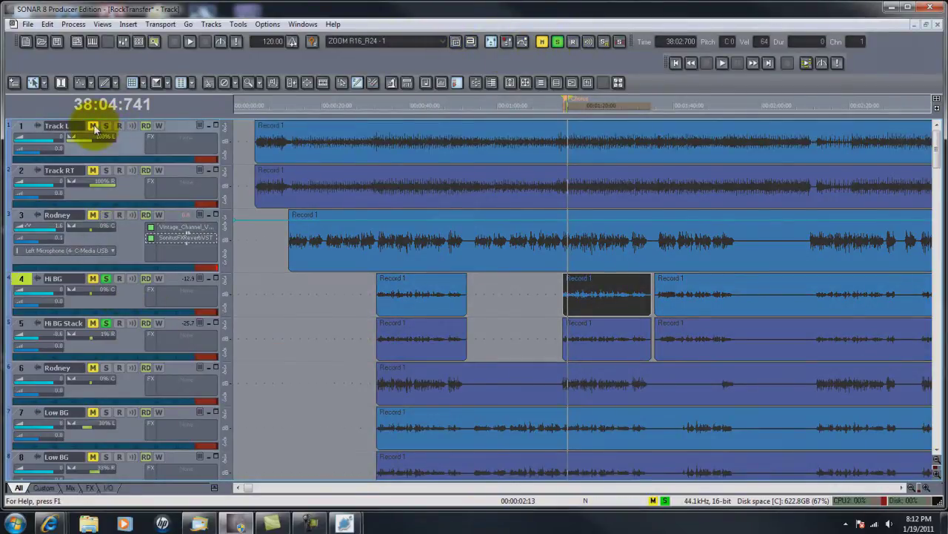
pyautogui.click(93, 171)
pyautogui.click(93, 214)
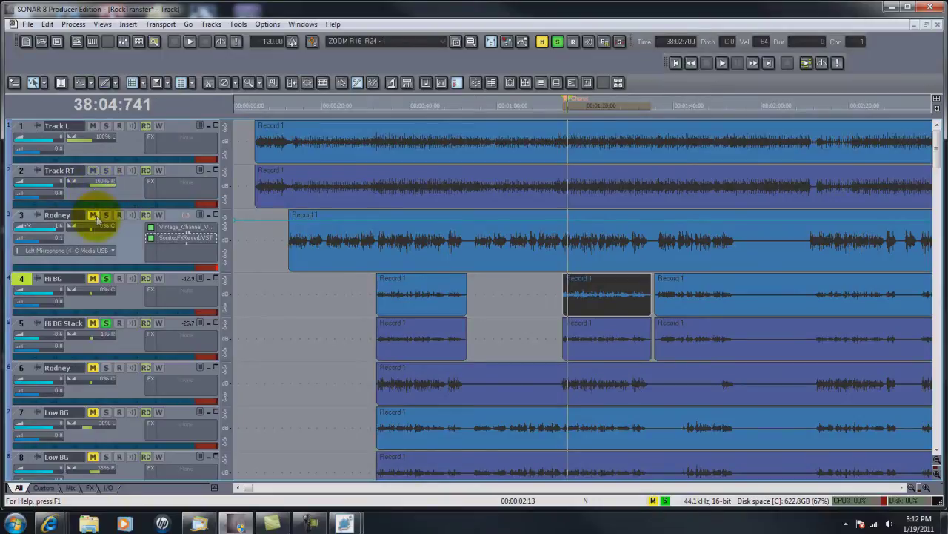
pyautogui.click(93, 278)
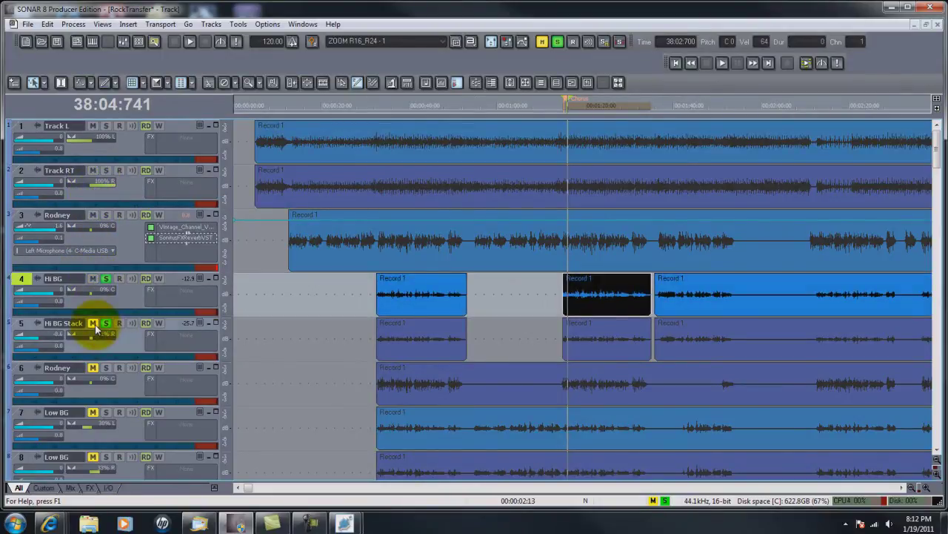
pyautogui.click(93, 323)
pyautogui.click(106, 277)
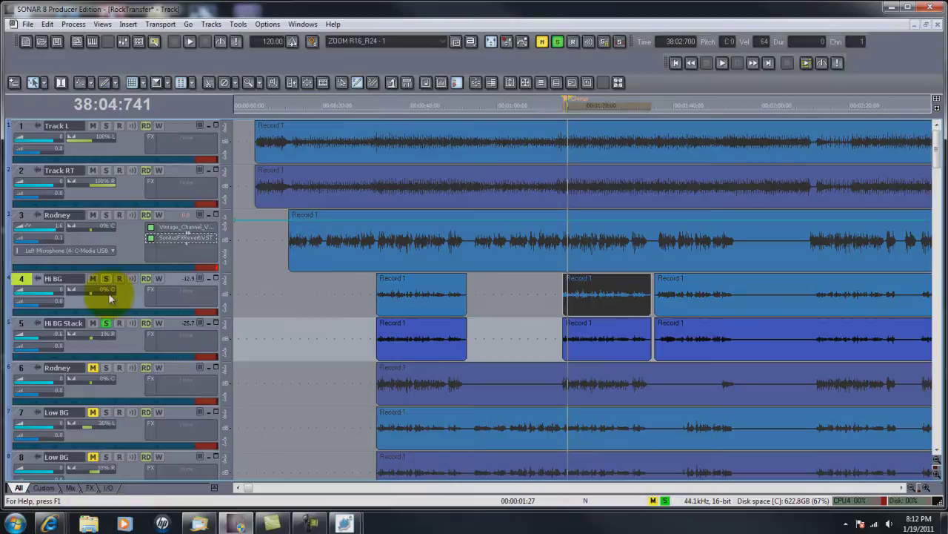
pyautogui.click(106, 323)
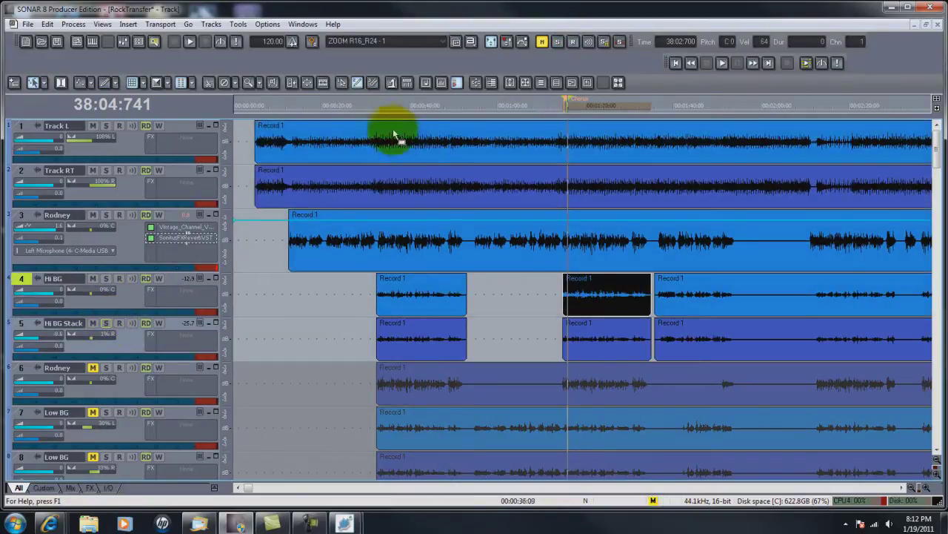
# - Listen from about 00:00:32 and lower the lead vocal's volume envelope on track 3 to about -2.9
pyautogui.click(374, 106)
pyautogui.press('space')
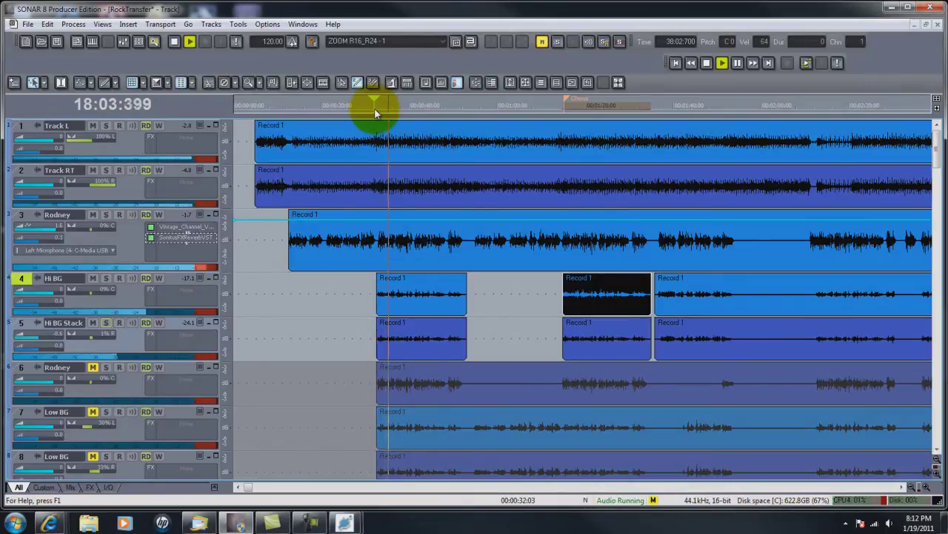
pyautogui.press('space')
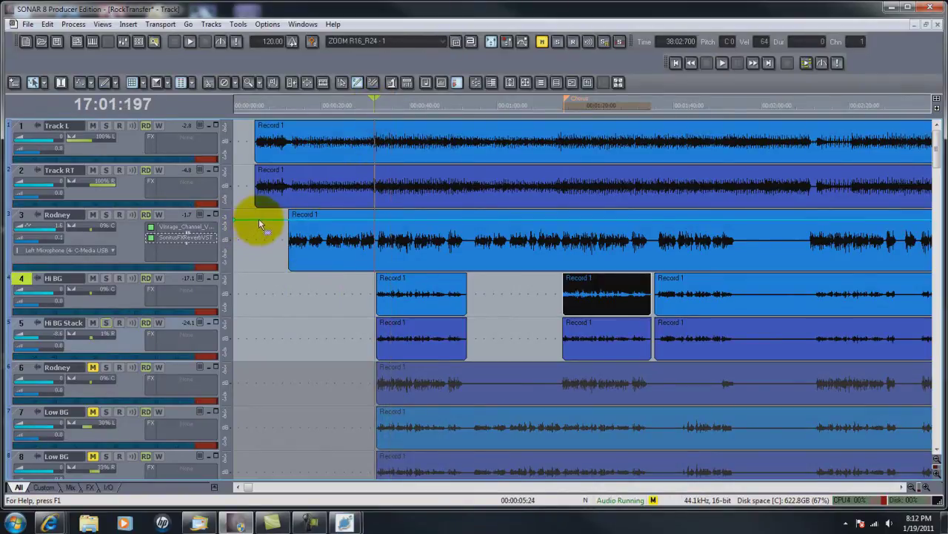
pyautogui.moveTo(259, 224)
pyautogui.mouseDown()
pyautogui.moveTo(261, 235)
pyautogui.moveTo(271, 232)
pyautogui.mouseUp()
# - Listen to the first background vocal section again from about 00:00:32 and adjust the computer's playback volume
pyautogui.press('space')
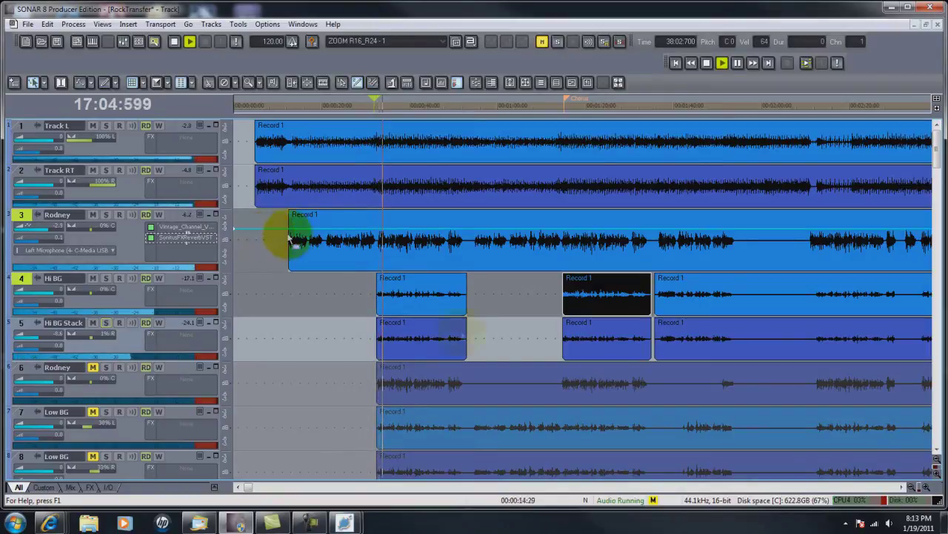
pyautogui.click(874, 523)
pyautogui.click(893, 457)
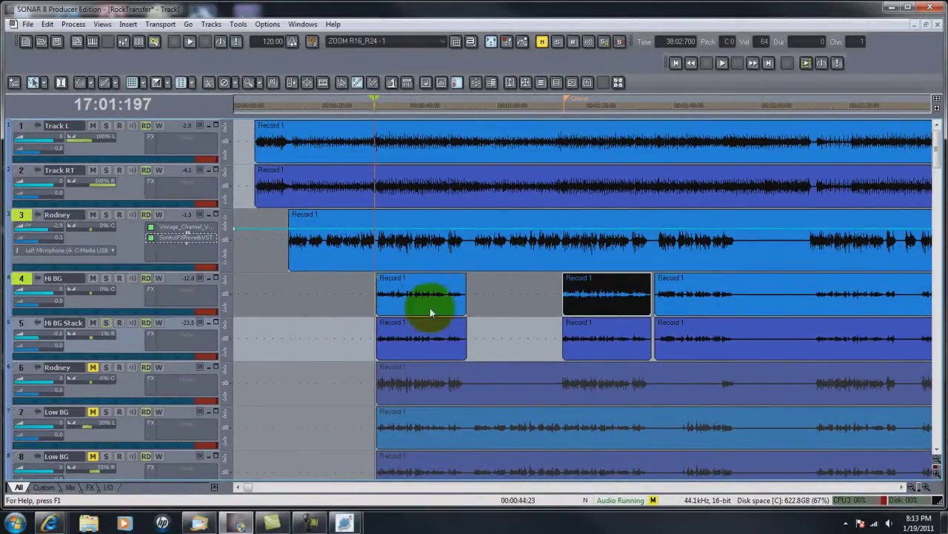
# - Listen to the chorus entrance from about 00:01:15 and examine the clip layout across the whole song
pyautogui.click(564, 109)
pyautogui.press('space')
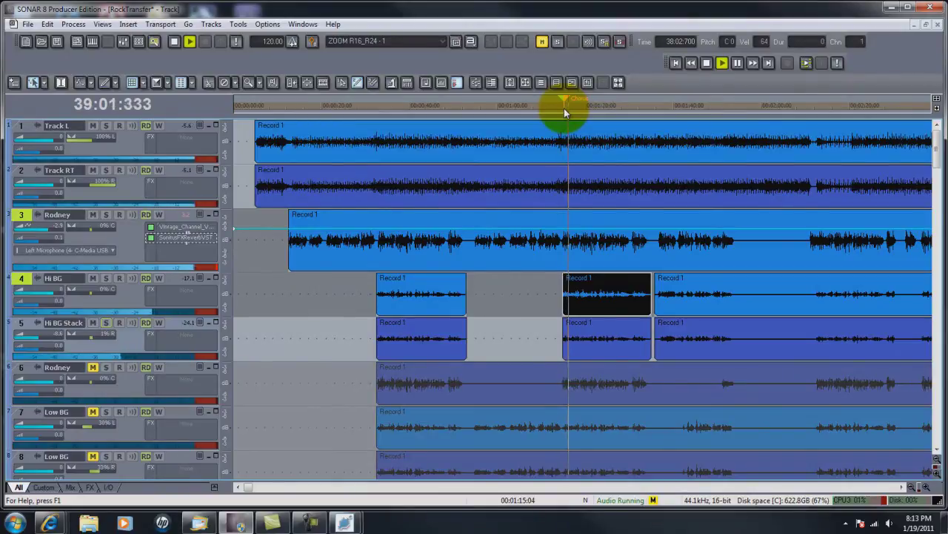
pyautogui.press('space')
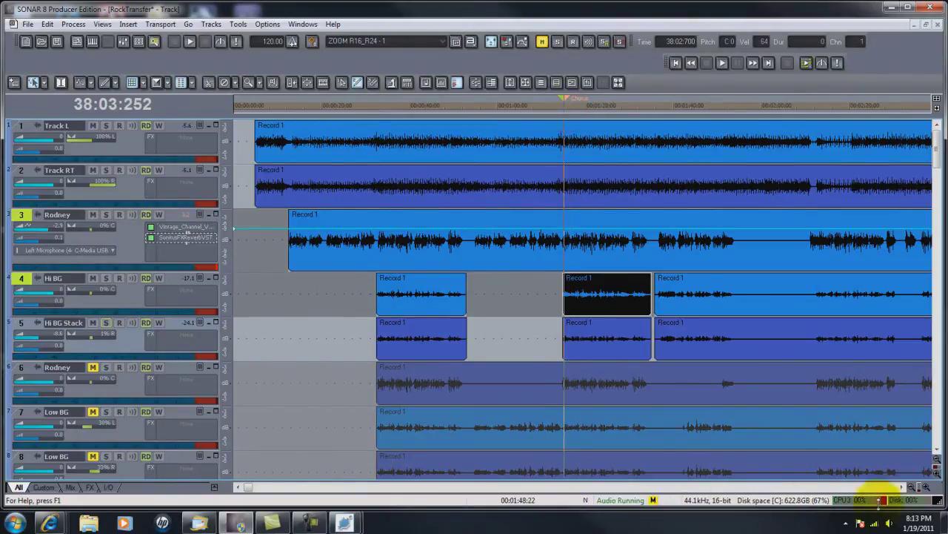
pyautogui.click(911, 489)
pyautogui.click(912, 489)
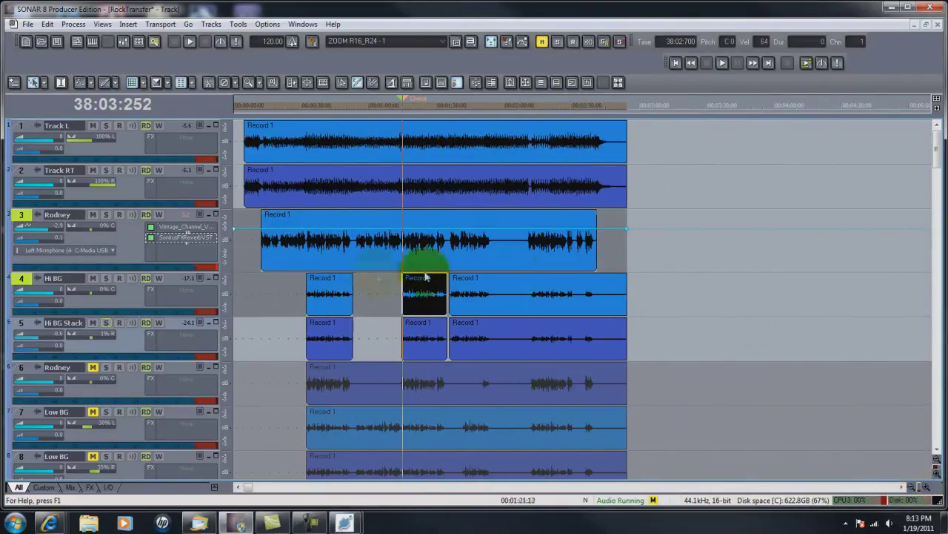